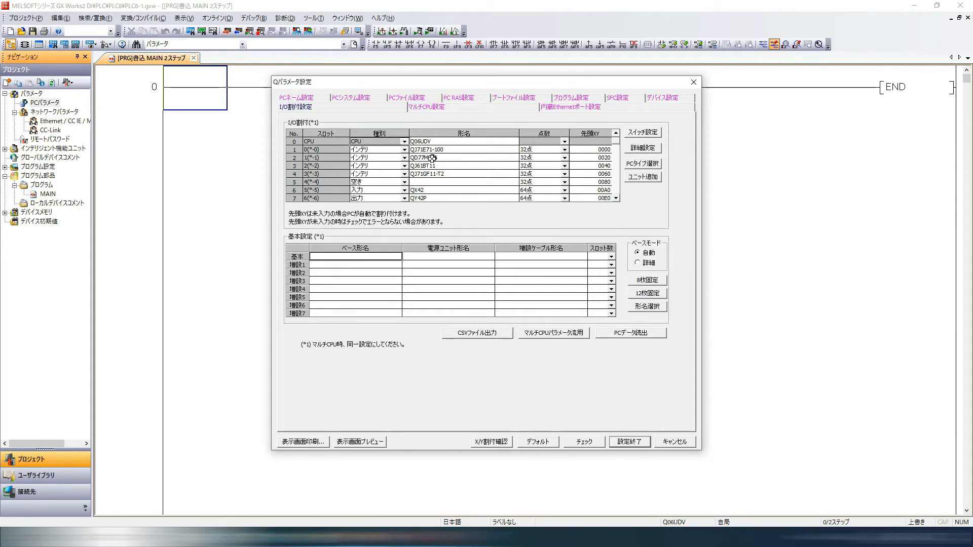
Check the points and start XY assigned to the QJ61BT11 module in the I/O assignment, and finish the PC parameter settings.
click(434, 168)
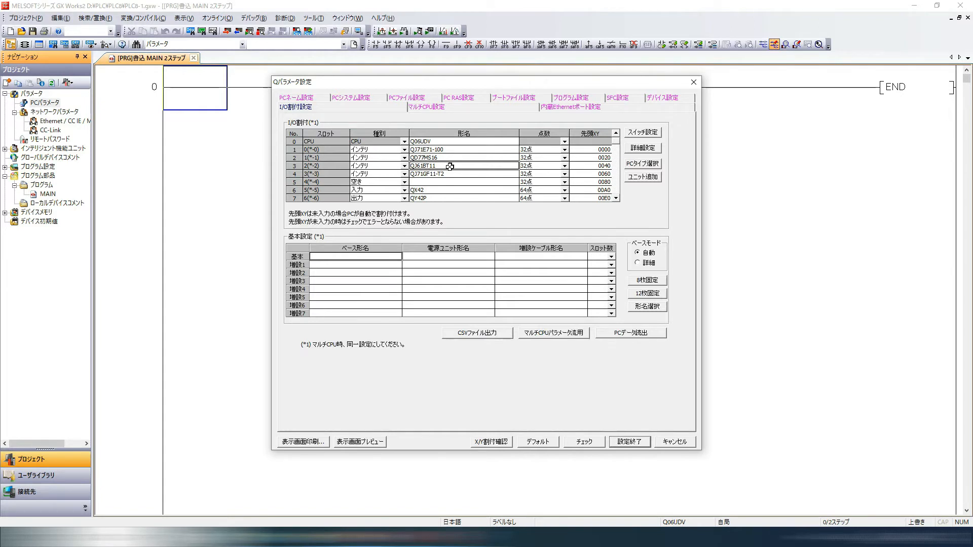
click(541, 166)
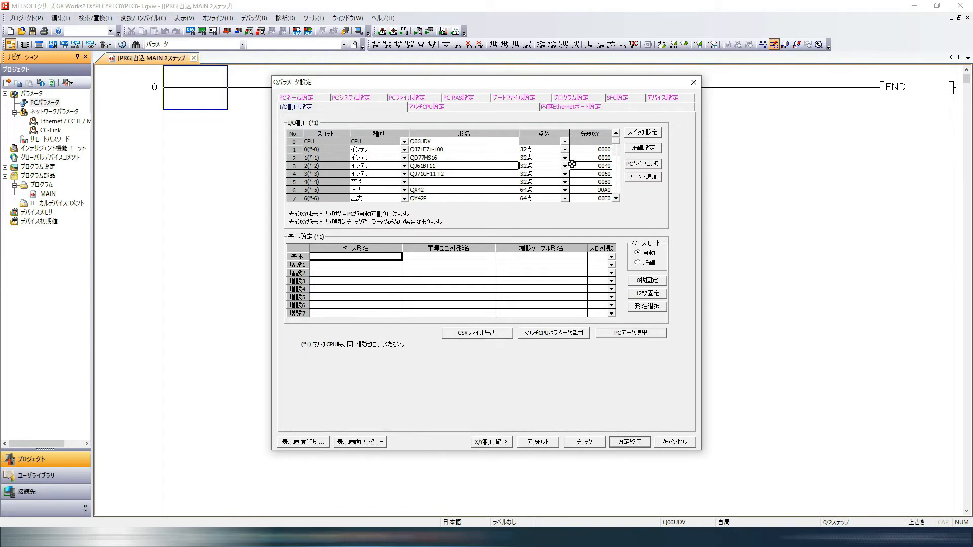
click(599, 166)
click(629, 440)
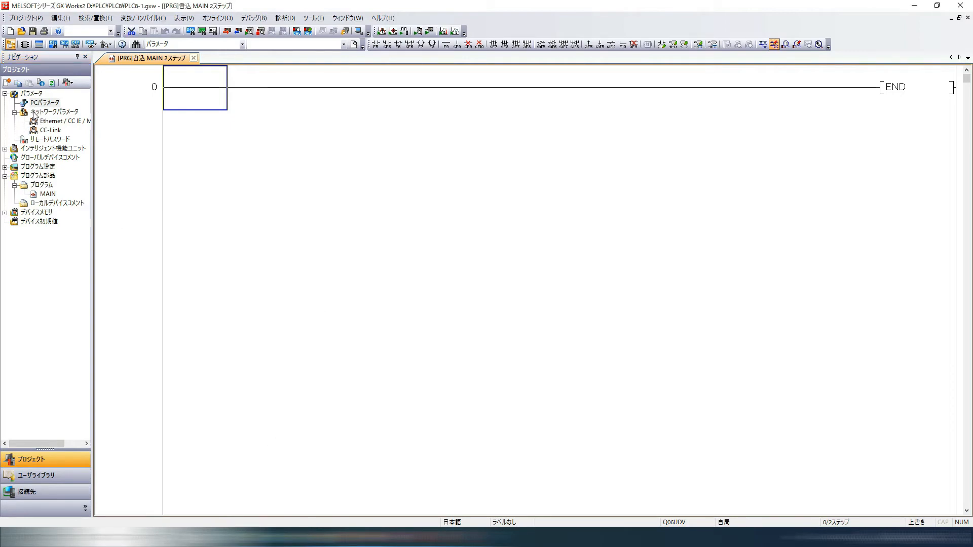
Open the CC-Link network parameters, set the number of units to 1 and its start I/O No. to 0040.
double_click(51, 130)
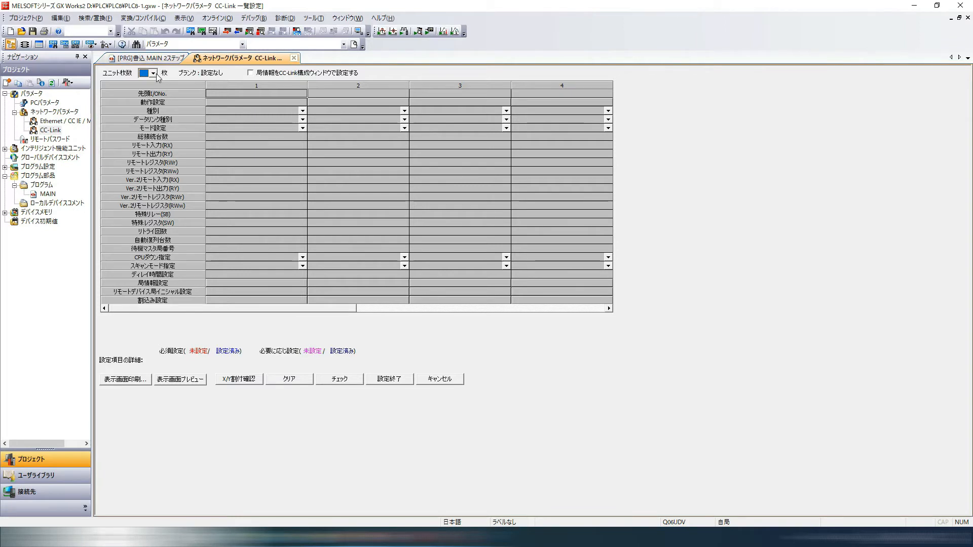
click(153, 73)
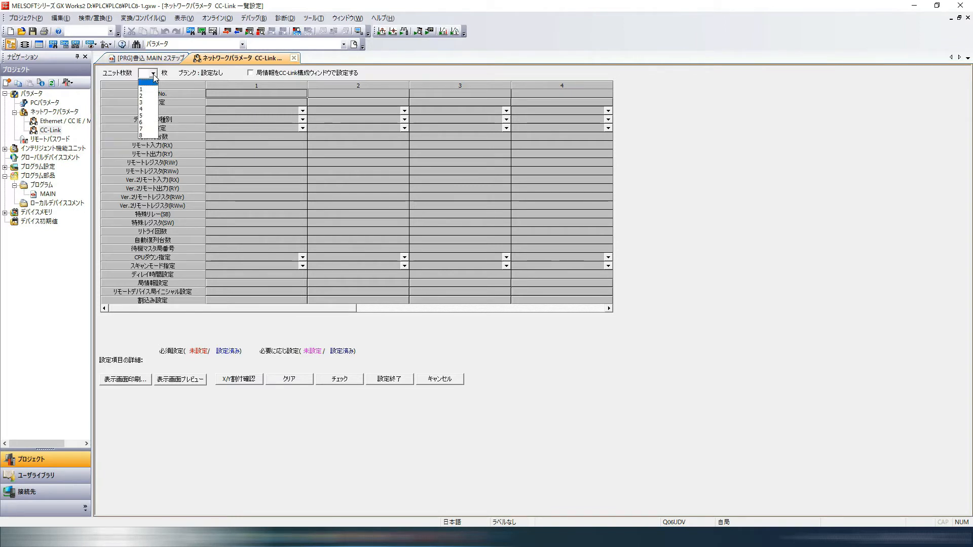
click(145, 91)
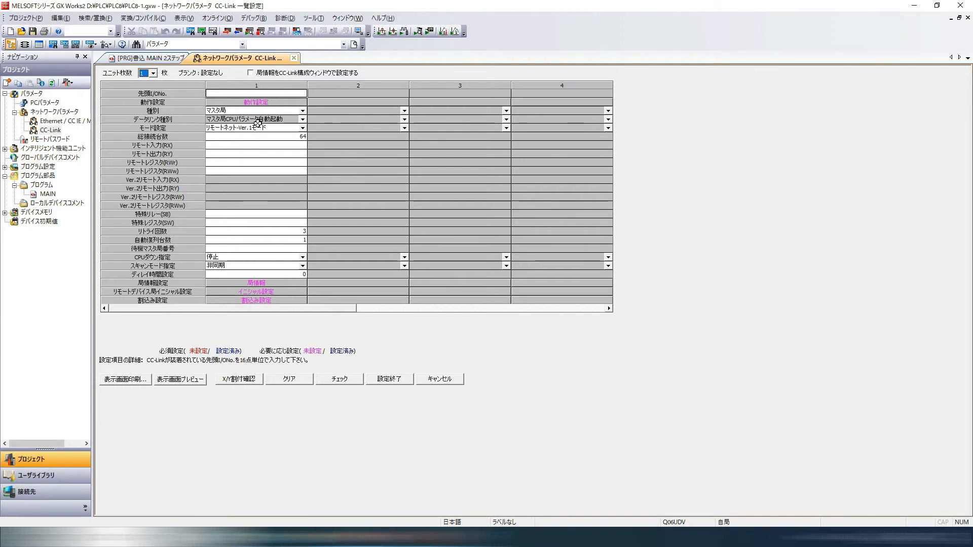
click(258, 93)
click(258, 93)
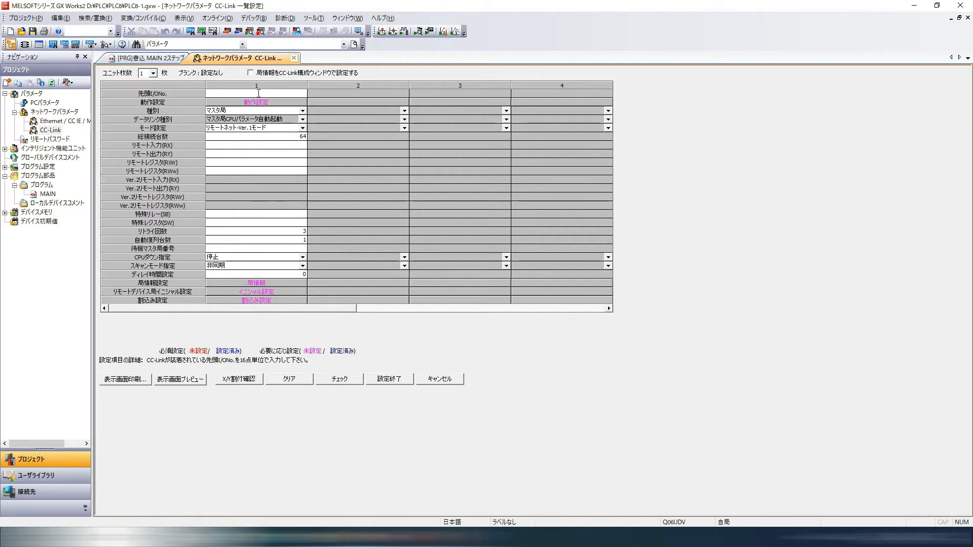
text(40)
key(Return)
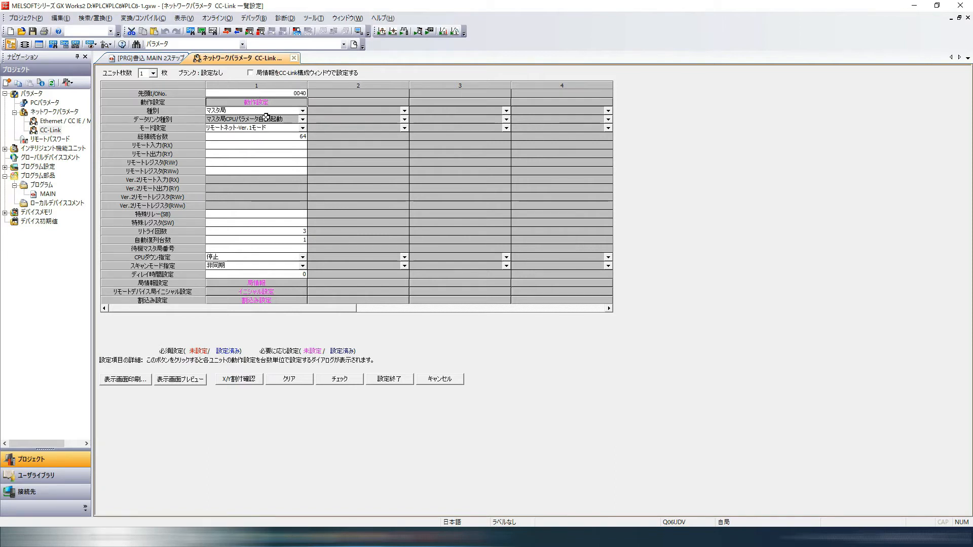
Enable setting station information in the CC-Link configuration window, accept the automatic generation, and open unit 1's configuration maximized.
click(250, 73)
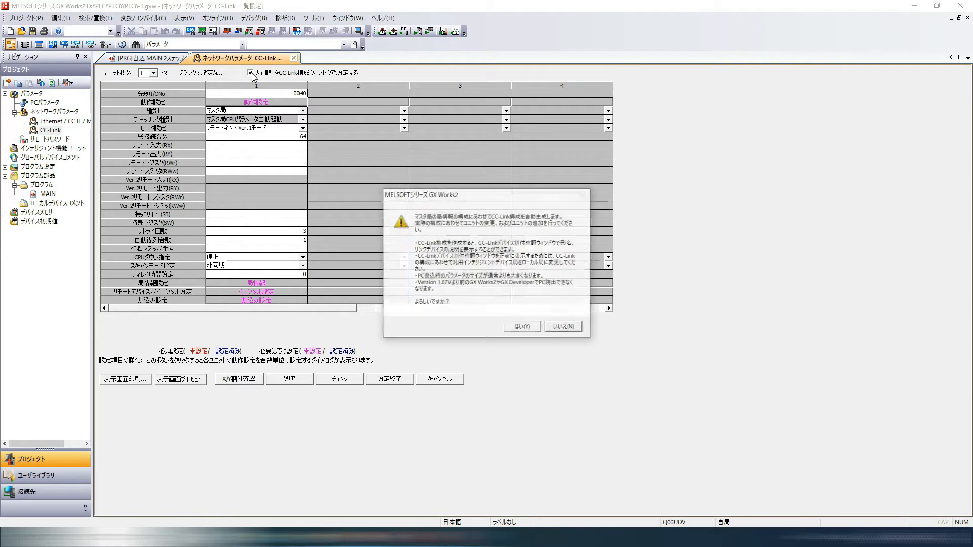
click(528, 327)
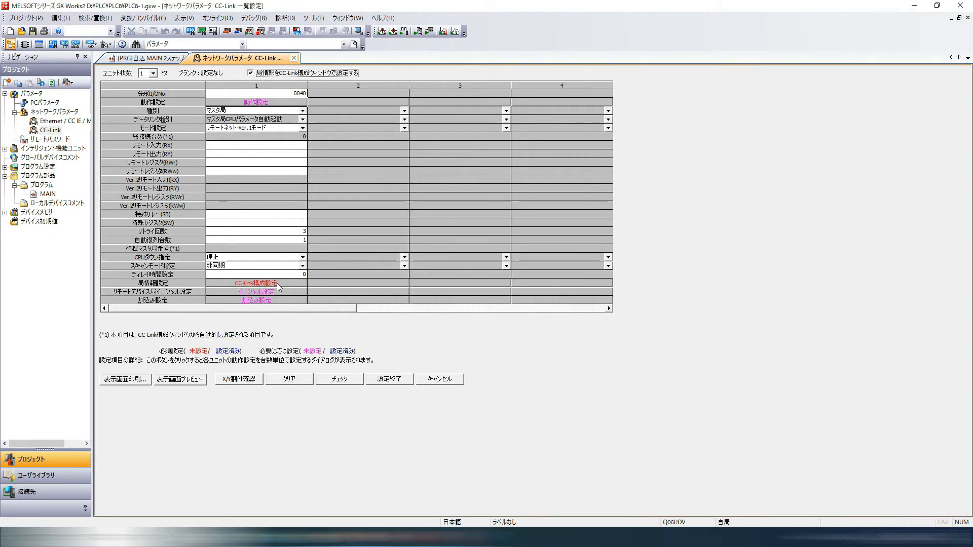
click(277, 283)
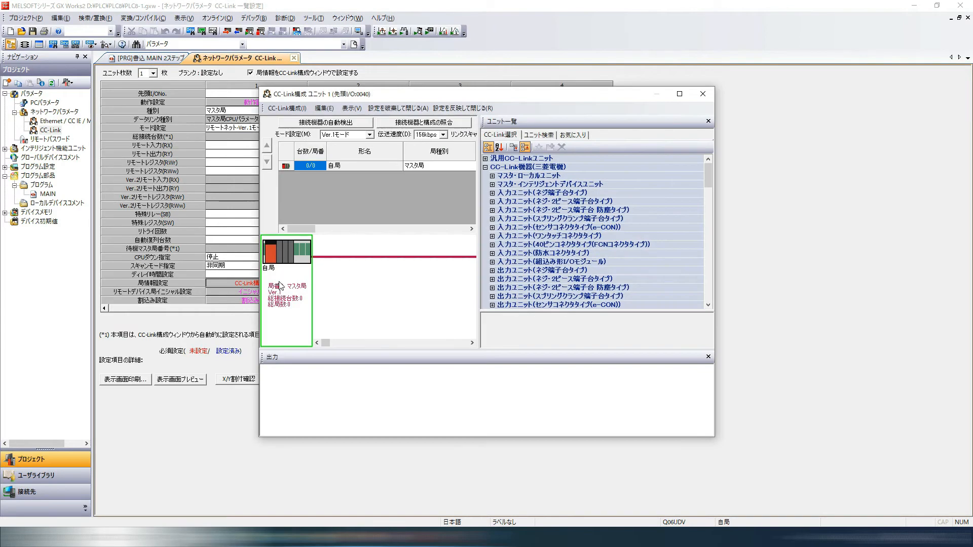
click(680, 94)
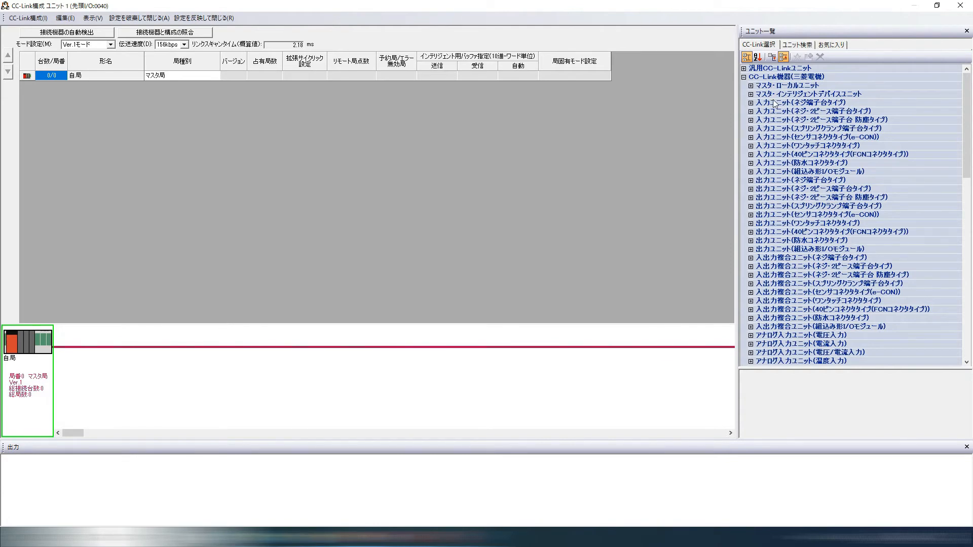
Examine the unit list for the available CC-Link device categories and manufacturers.
scroll(826, 142, down, 20)
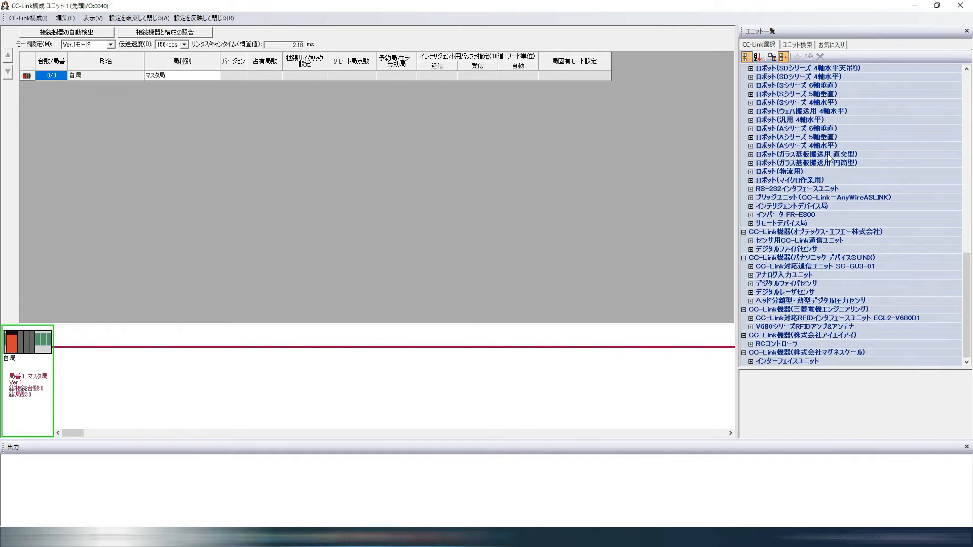
scroll(828, 157, up, 20)
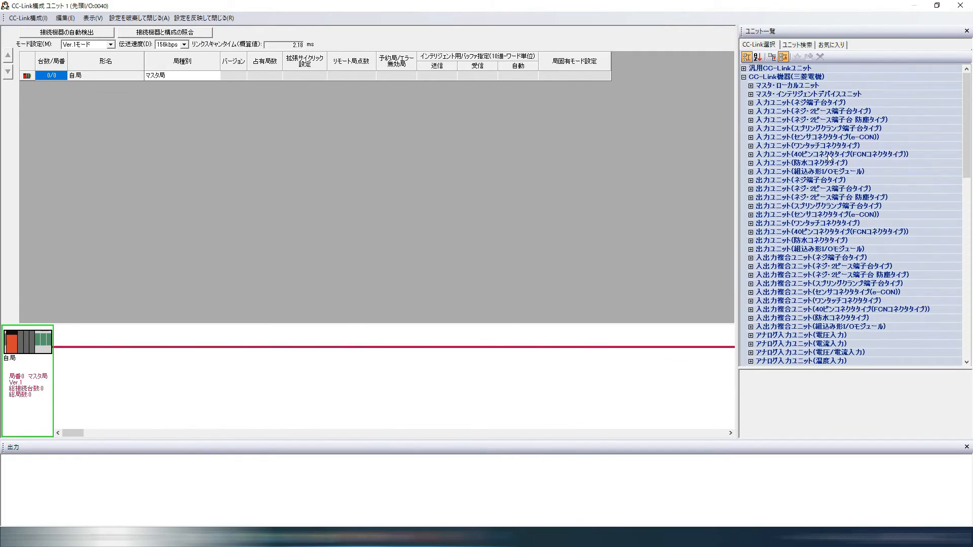
scroll(830, 159, down, 4)
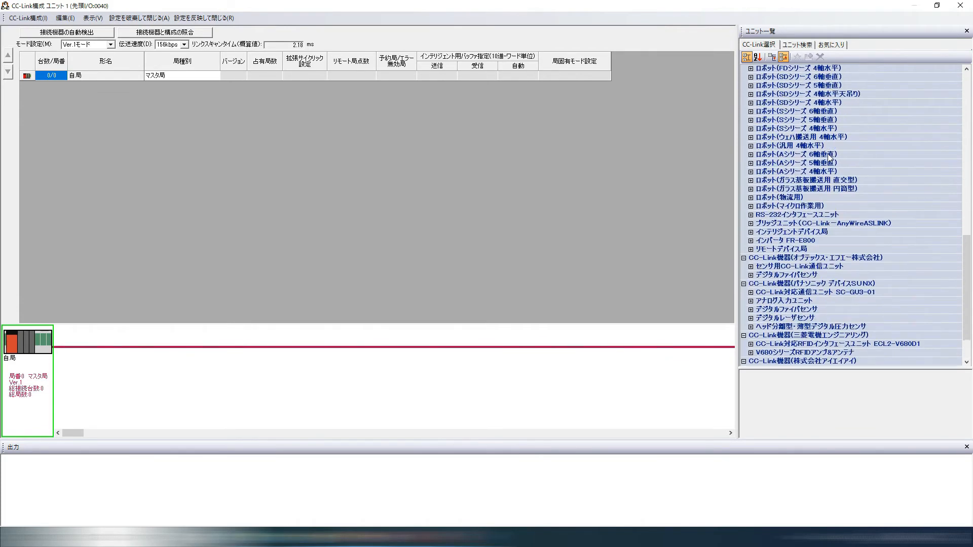
scroll(830, 157, up, 4)
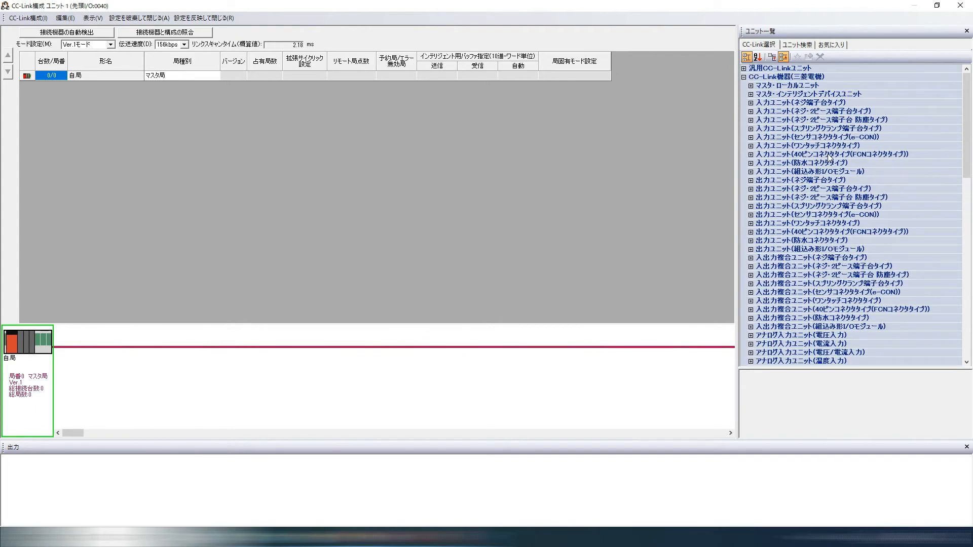
scroll(830, 159, down, 9)
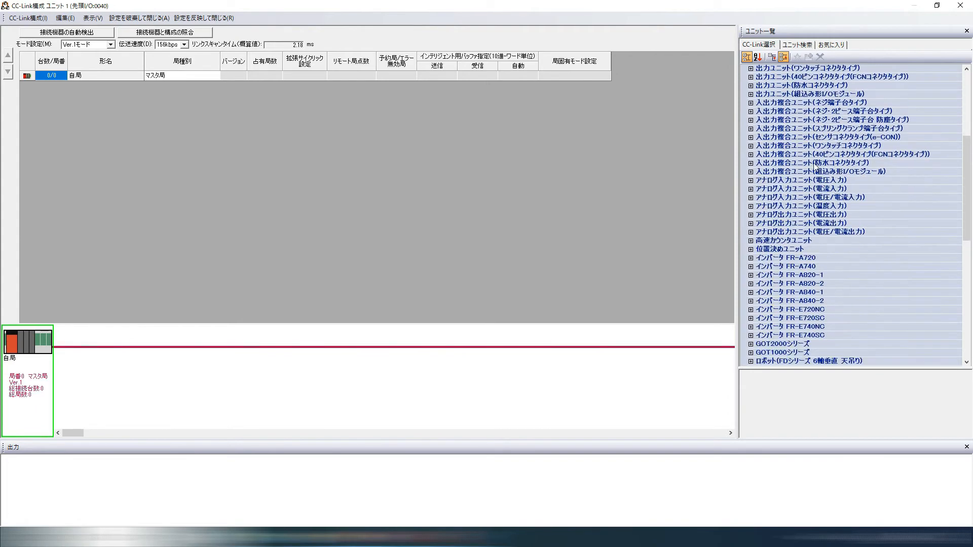
scroll(810, 167, up, 9)
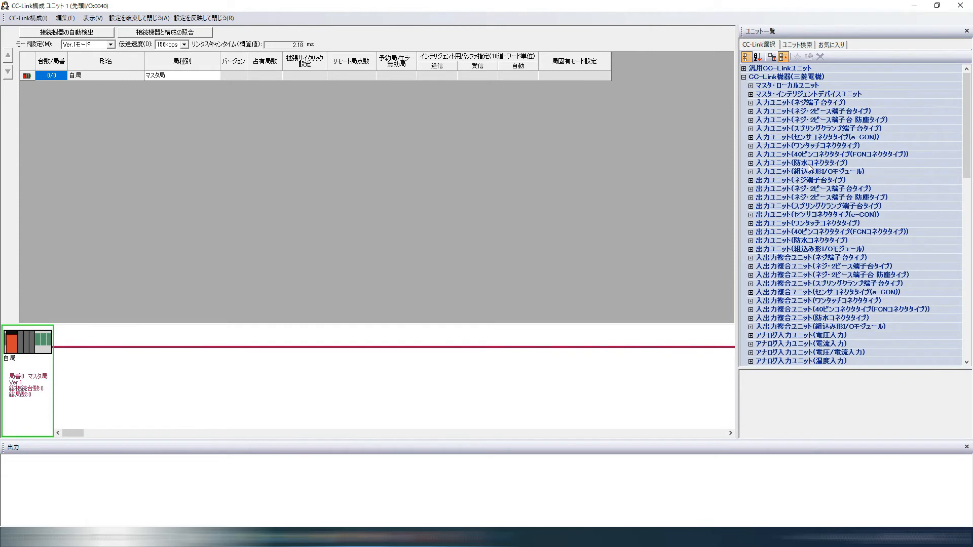
scroll(810, 167, down, 13)
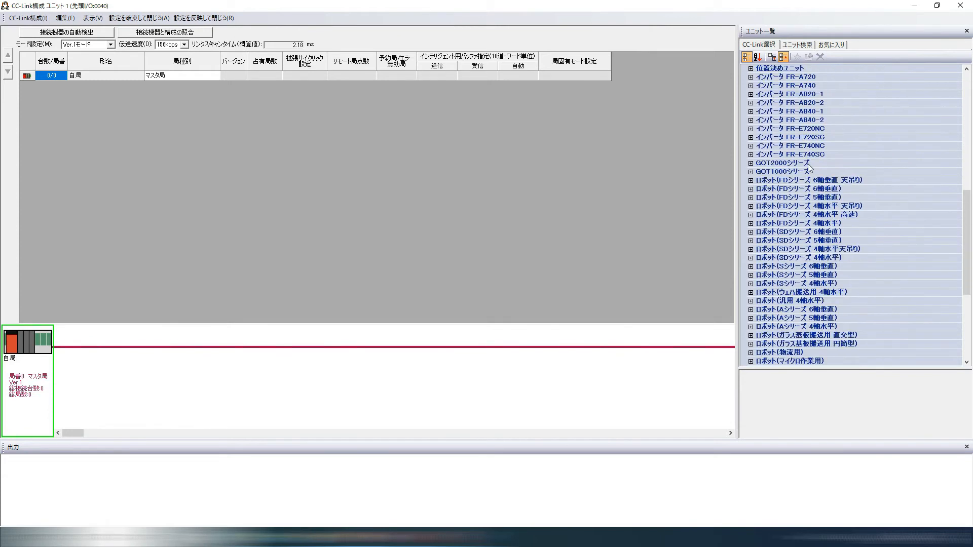
scroll(810, 167, down, 5)
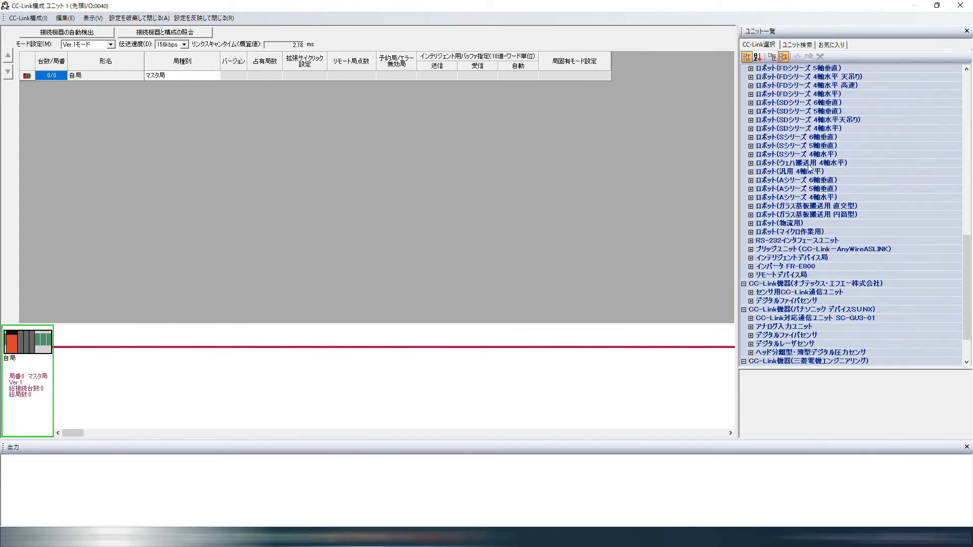
scroll(810, 167, down, 2)
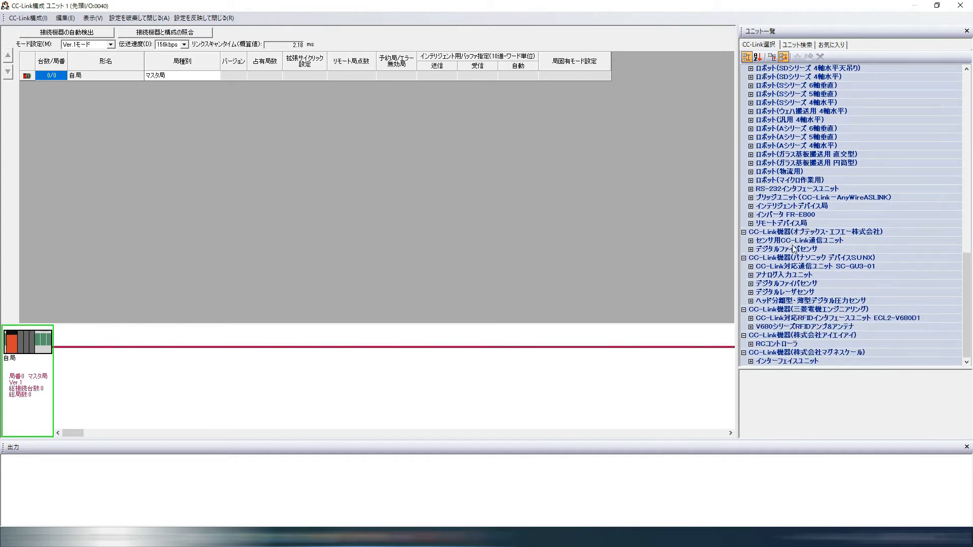
Add a GT25**-S from the GOT2000シリーズ group to the CC-Link line as the first station.
scroll(794, 248, up, 10)
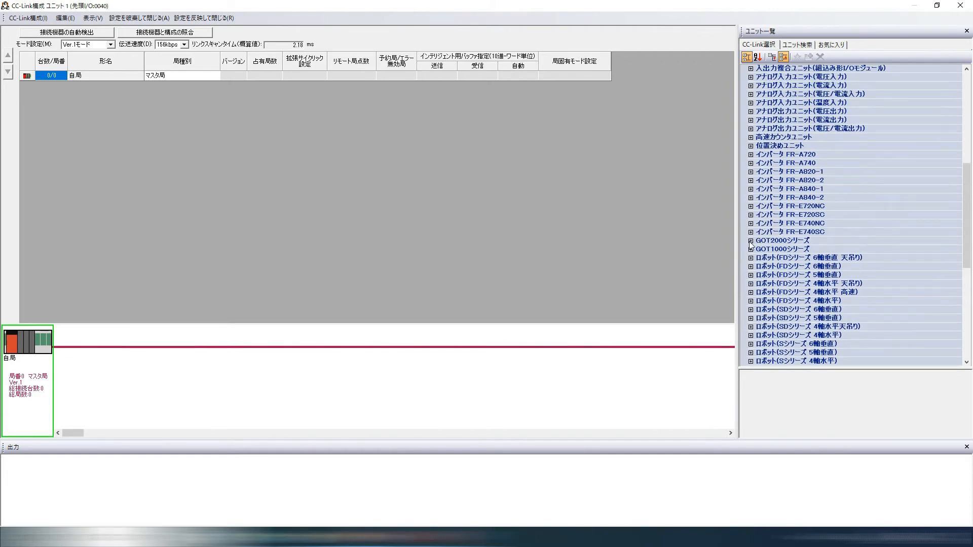
click(751, 241)
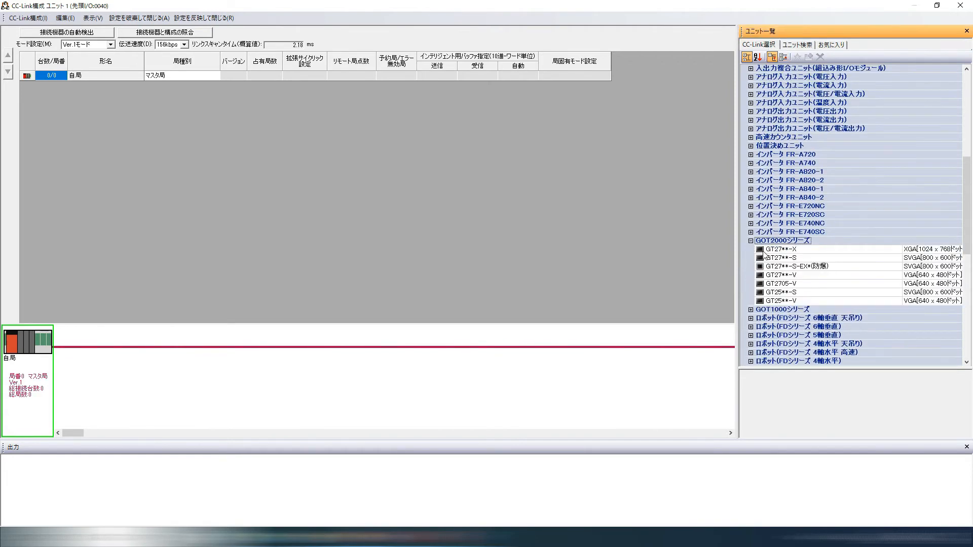
click(778, 294)
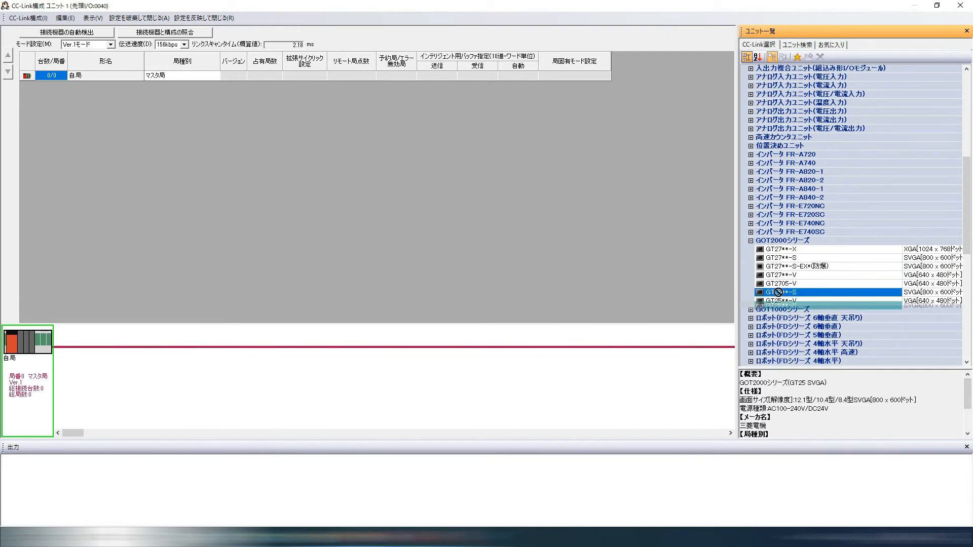
drag(779, 295, 103, 392)
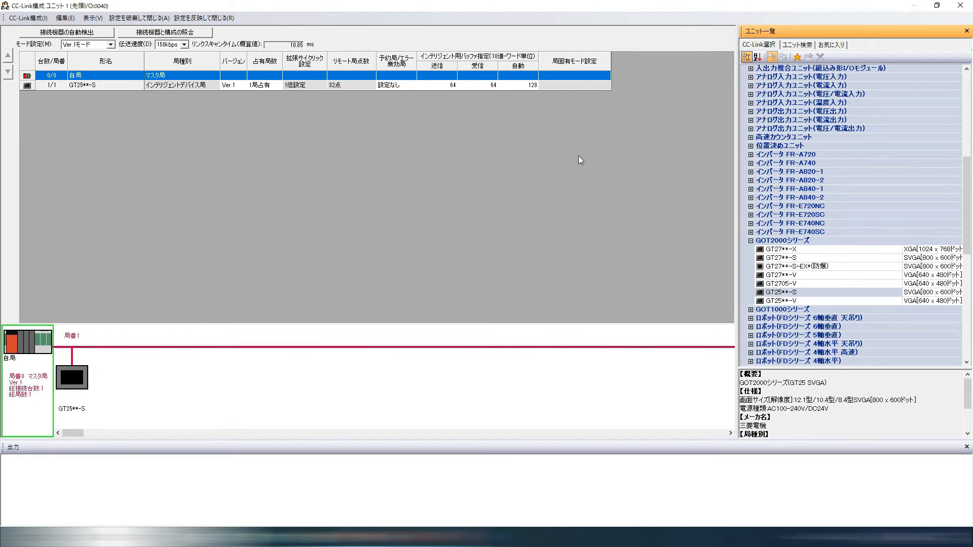
Add the 32-point DC input unit AJ65VBTS3-32D (spring clamp terminal type) to the line after the GOT.
scroll(883, 174, up, 10)
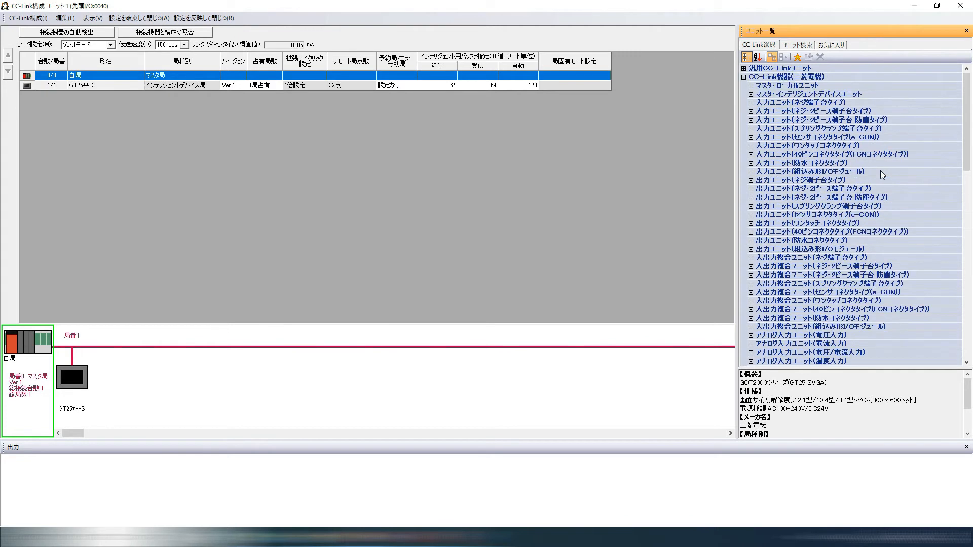
scroll(879, 169, down, 2)
scroll(879, 169, up, 2)
click(751, 128)
drag(791, 155, 247, 343)
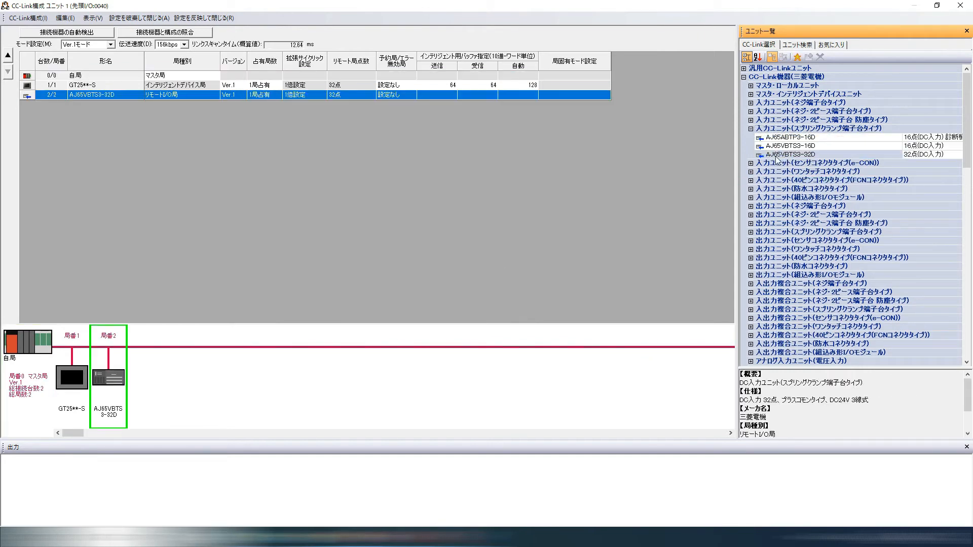
Add the 32-point transistor output unit AJ65VBTS2-32T (spring clamp terminal type) to the line as station 3.
click(752, 232)
click(802, 250)
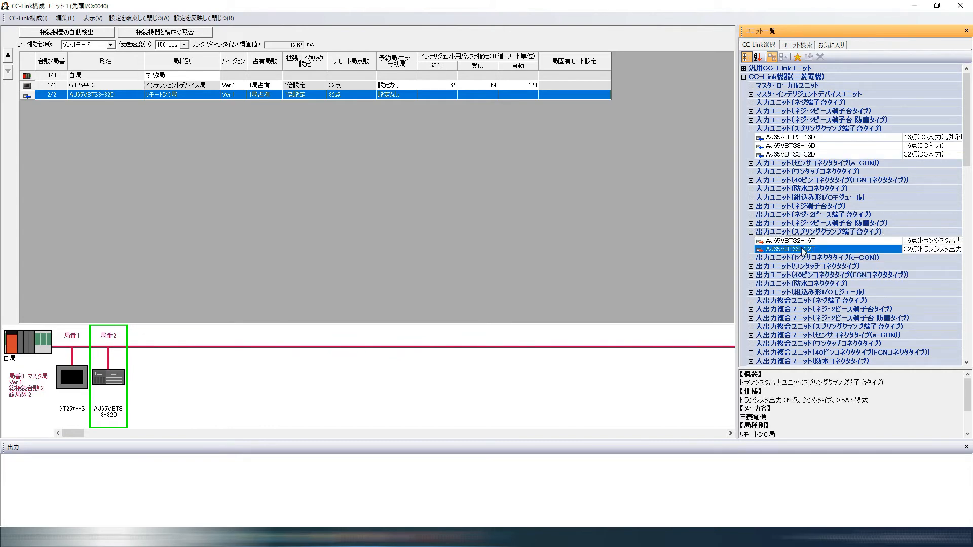
drag(804, 250, 306, 350)
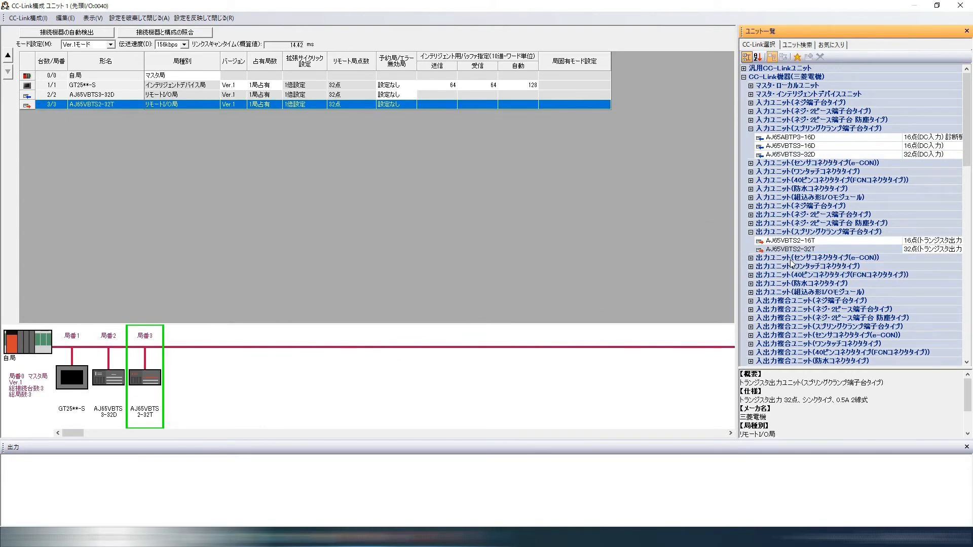
Add the combined input/output unit AJ65VBTS32-32DT (spring clamp terminal type) to the line as station 4.
scroll(792, 263, down, 3)
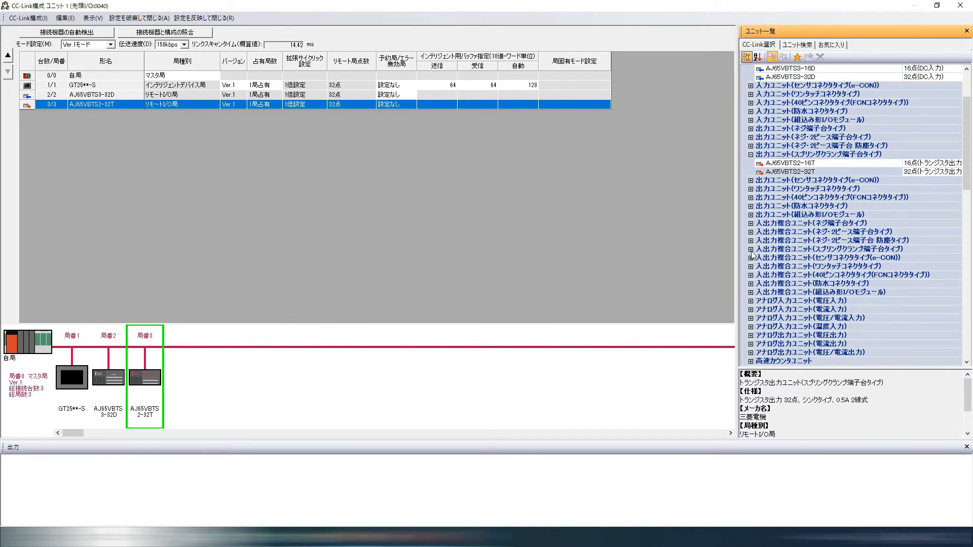
click(751, 249)
click(792, 267)
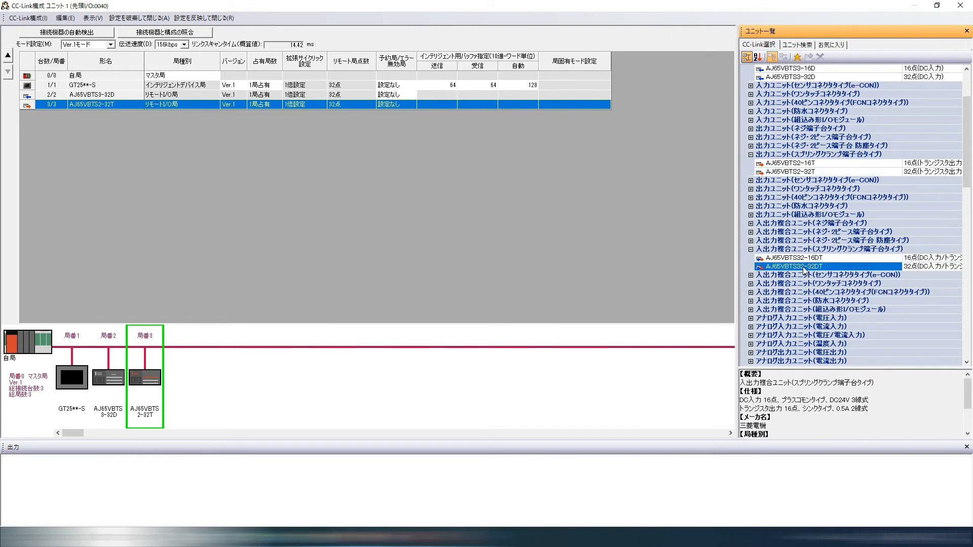
drag(803, 270, 299, 363)
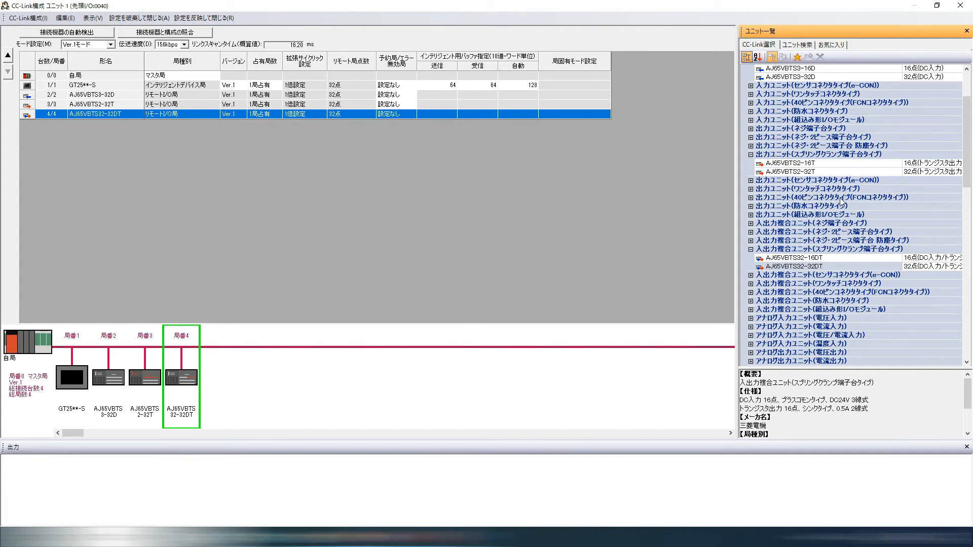
scroll(841, 201, up, 3)
scroll(842, 201, down, 15)
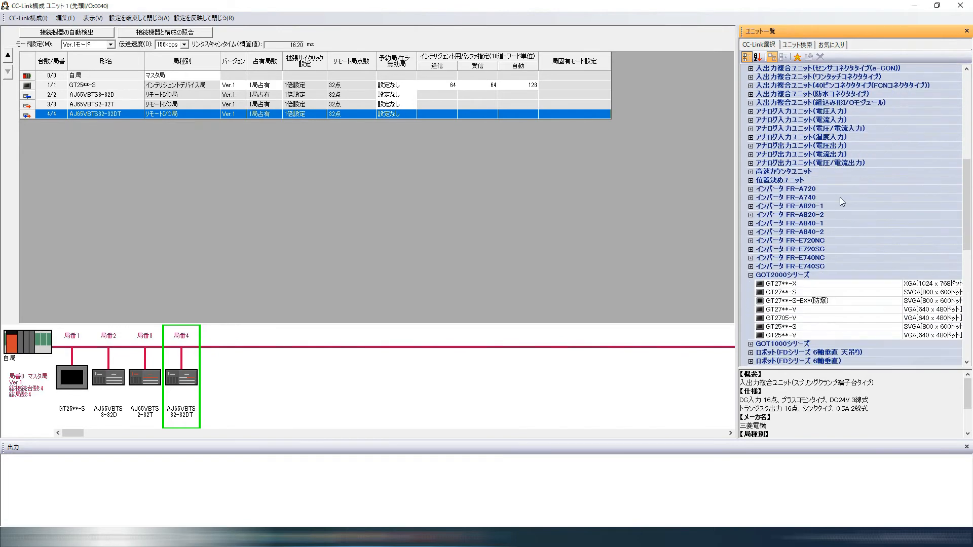
scroll(837, 216, down, 1)
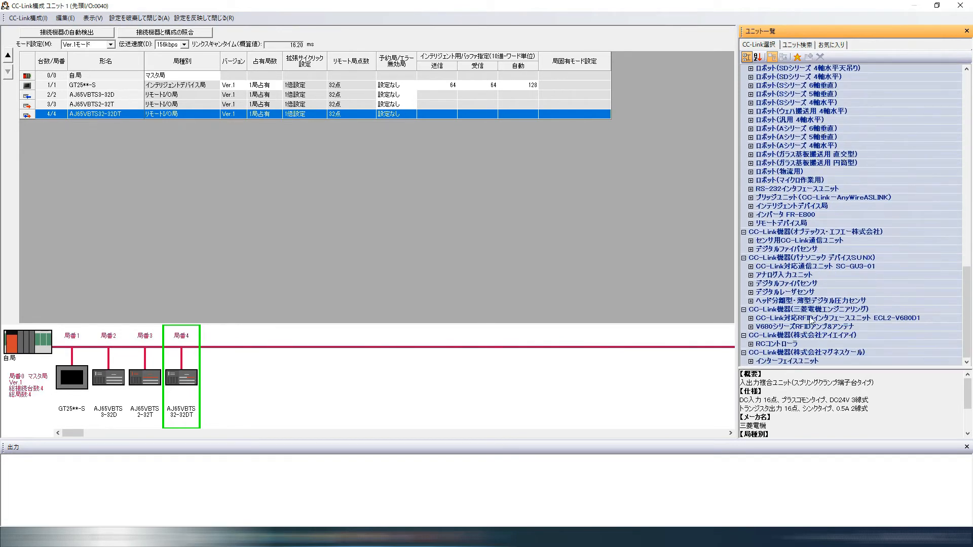
scroll(800, 306, up, 12)
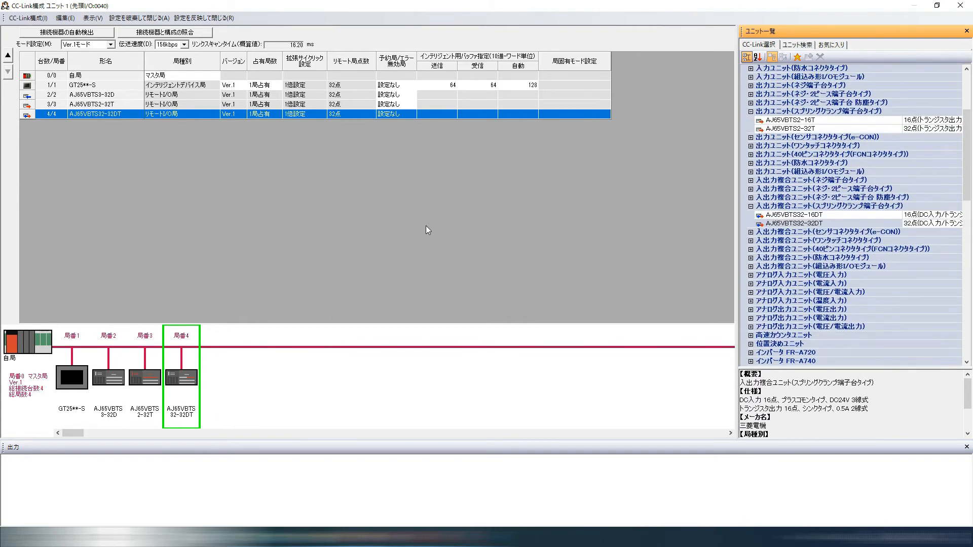
Add three FR-E800 inverters from the インバータ FR-E800 group to the CC-Link line as stations 5 to 7.
scroll(855, 158, up, 5)
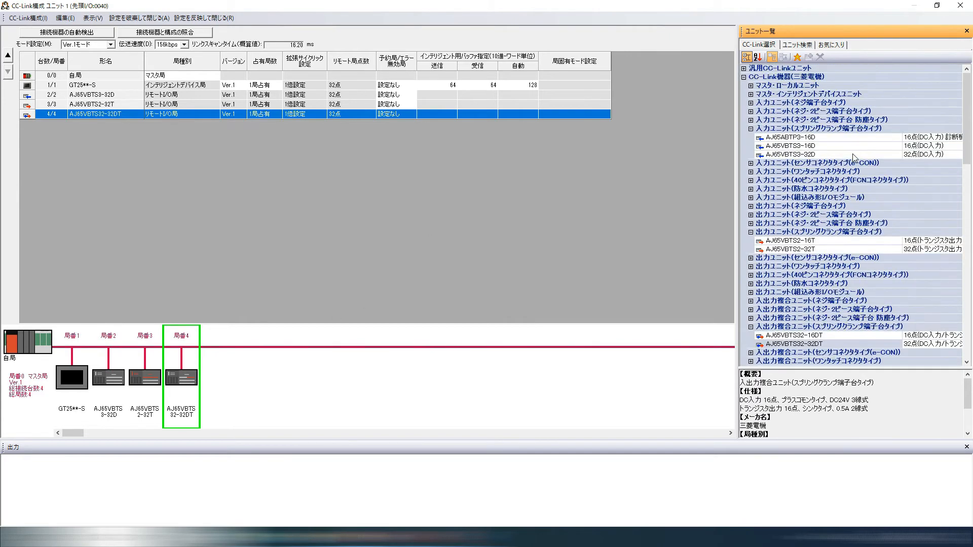
scroll(854, 158, down, 12)
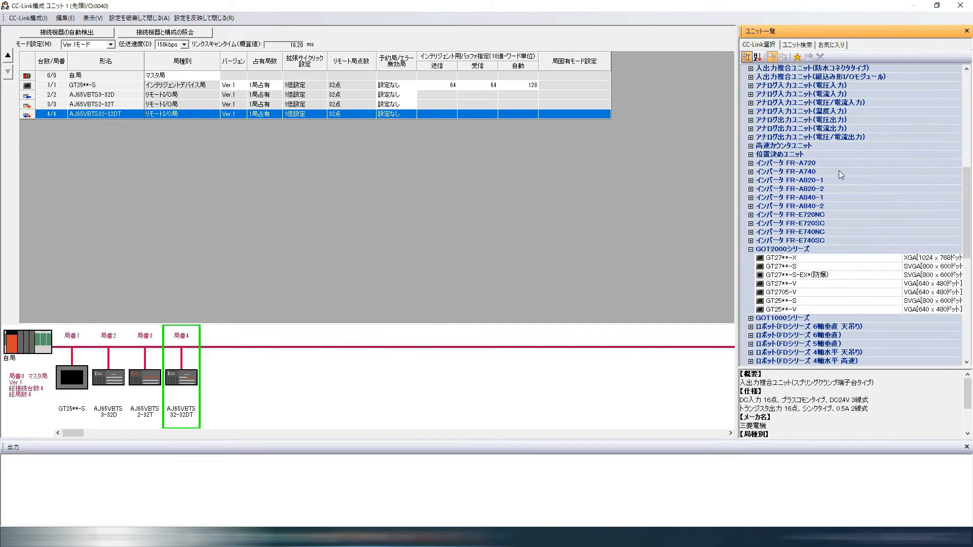
scroll(798, 219, down, 11)
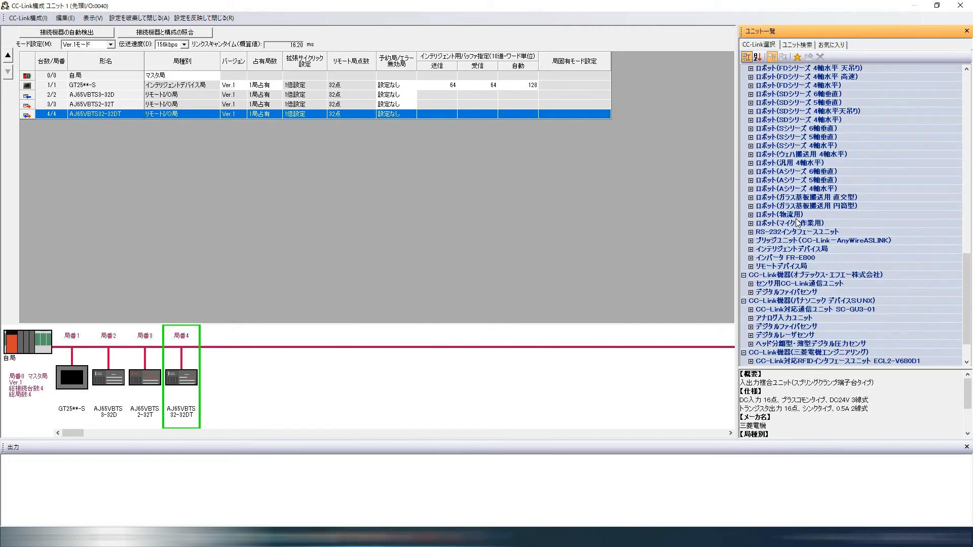
click(793, 258)
click(751, 258)
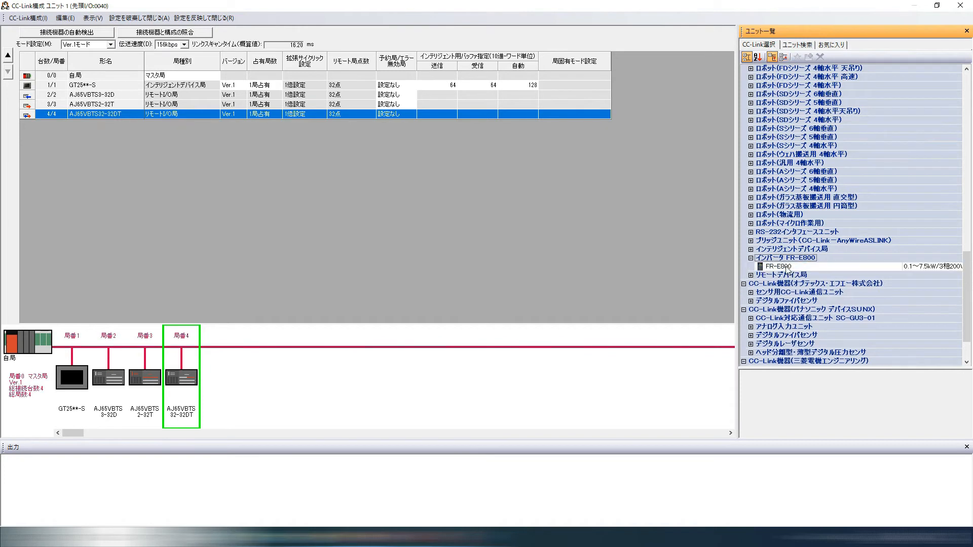
drag(788, 269, 497, 318)
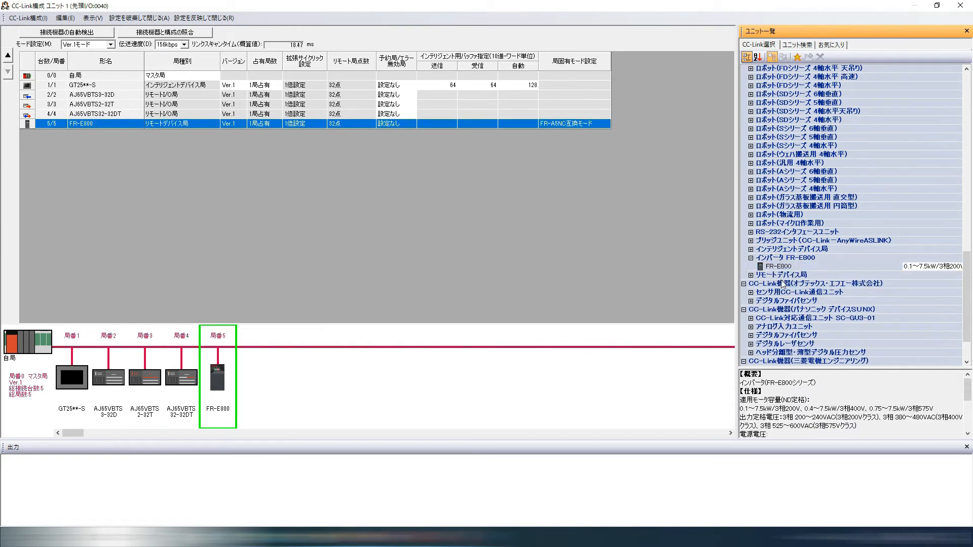
drag(783, 269, 593, 327)
drag(773, 268, 452, 368)
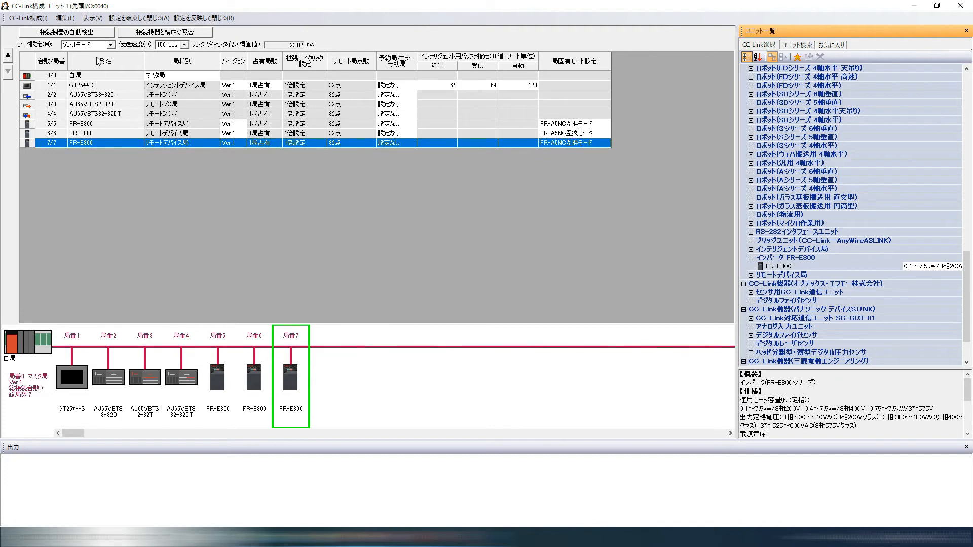
Set the CC-Link transmission speed to 10Mbps and close the configuration window with the settings applied.
click(184, 45)
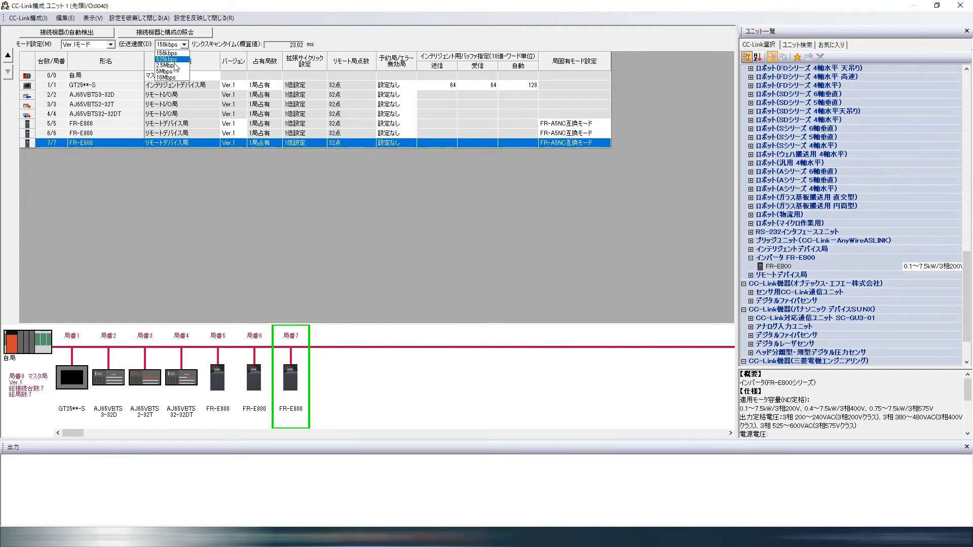
click(183, 78)
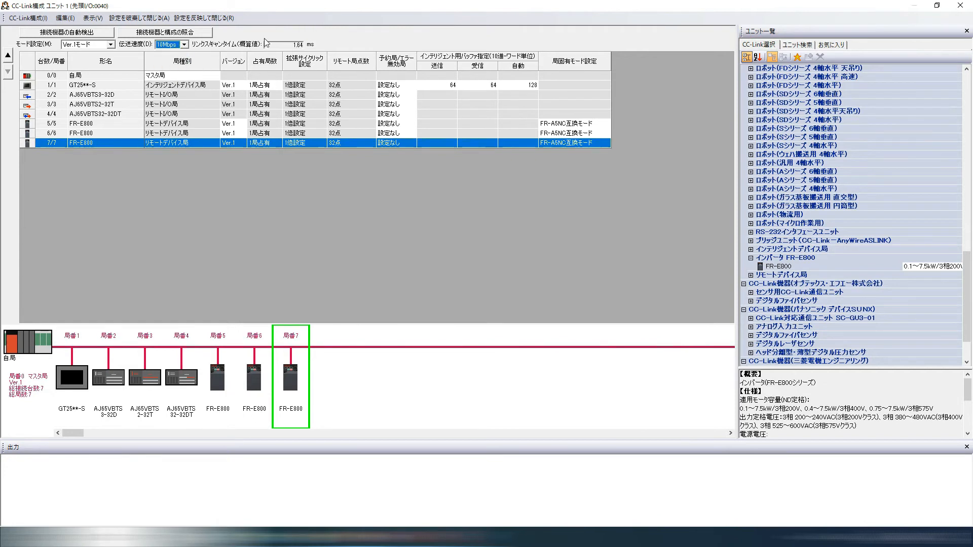
click(206, 18)
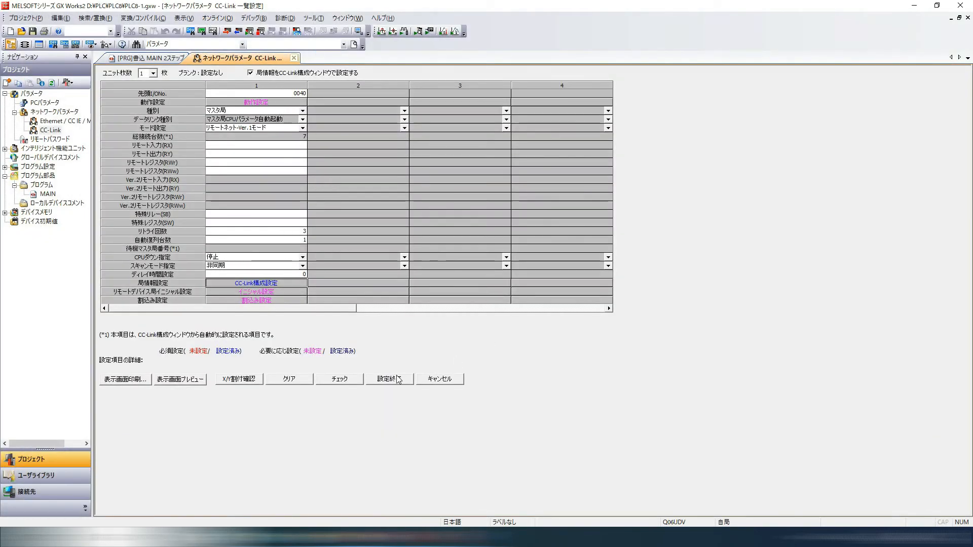
Check the CC-Link network parameters for errors and finish the parameter setting.
click(347, 380)
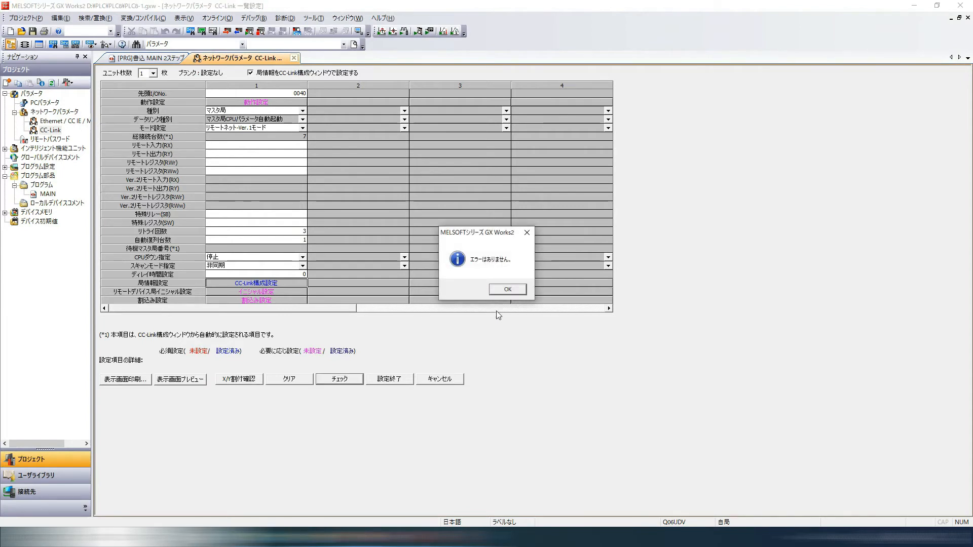
click(508, 289)
click(407, 382)
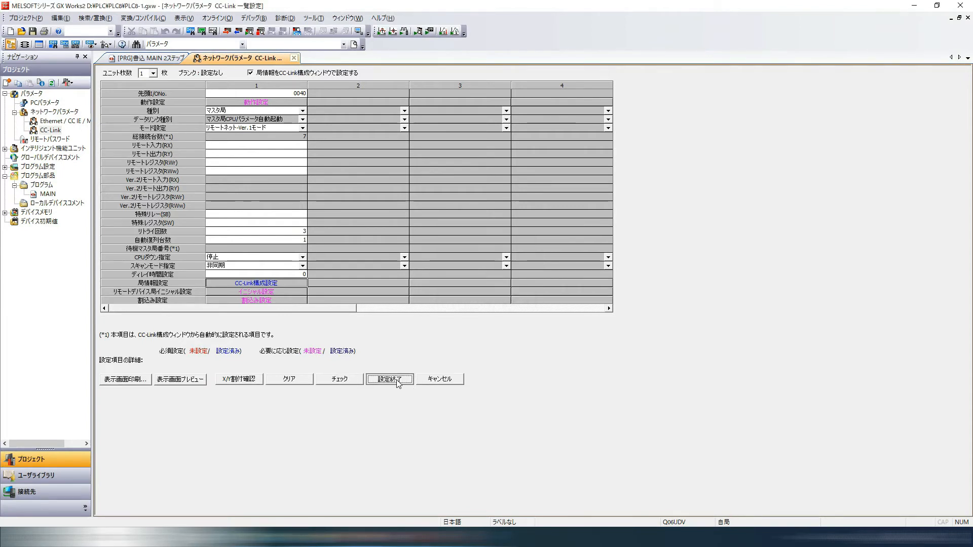
click(446, 380)
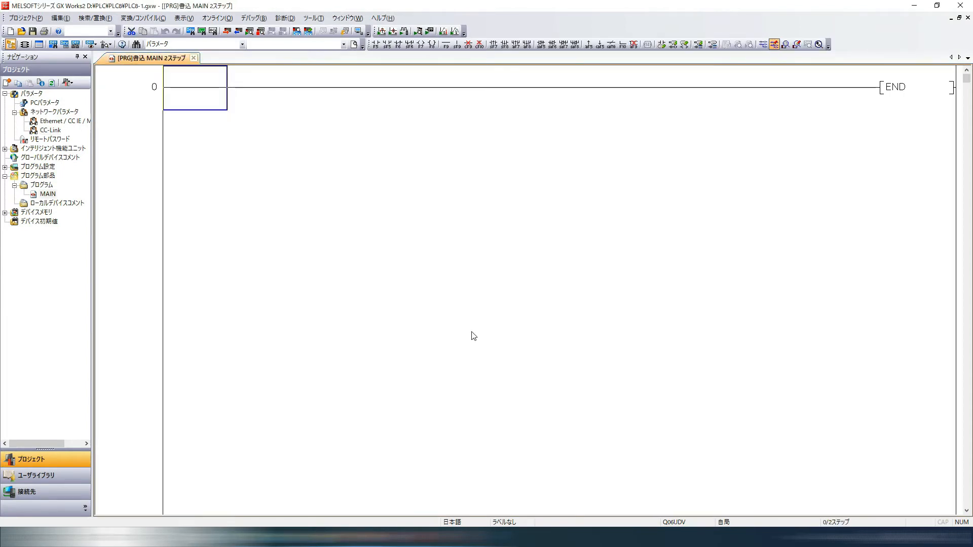
Save the project under its existing name and close it.
click(37, 20)
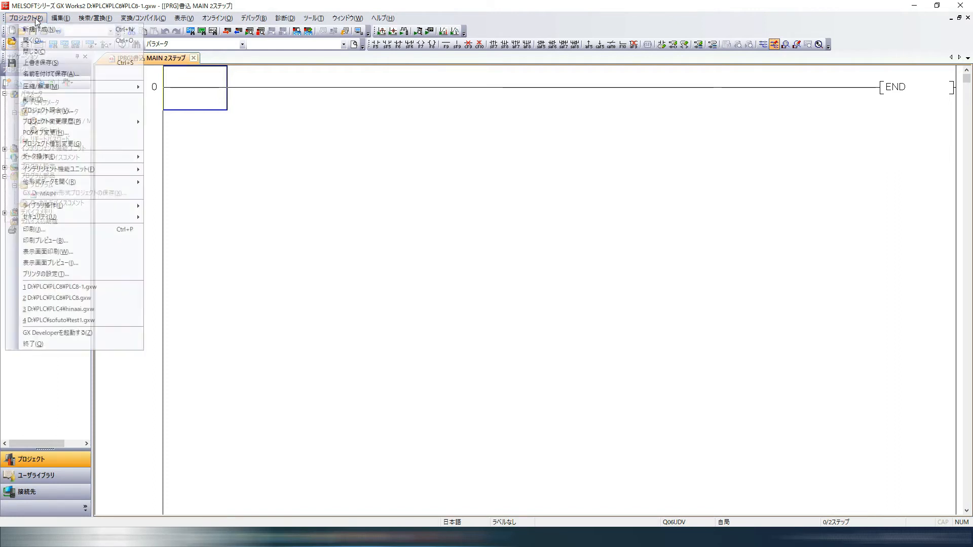
click(49, 64)
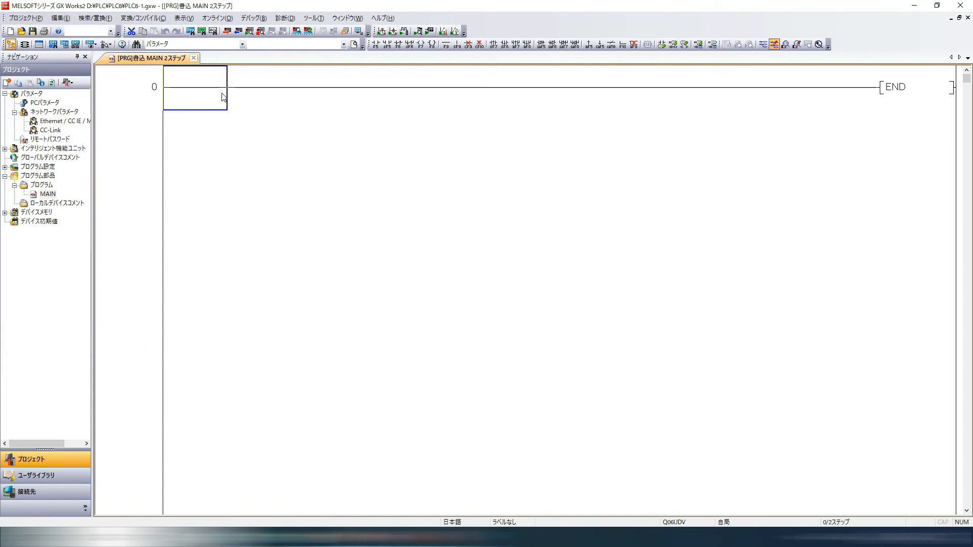
click(38, 19)
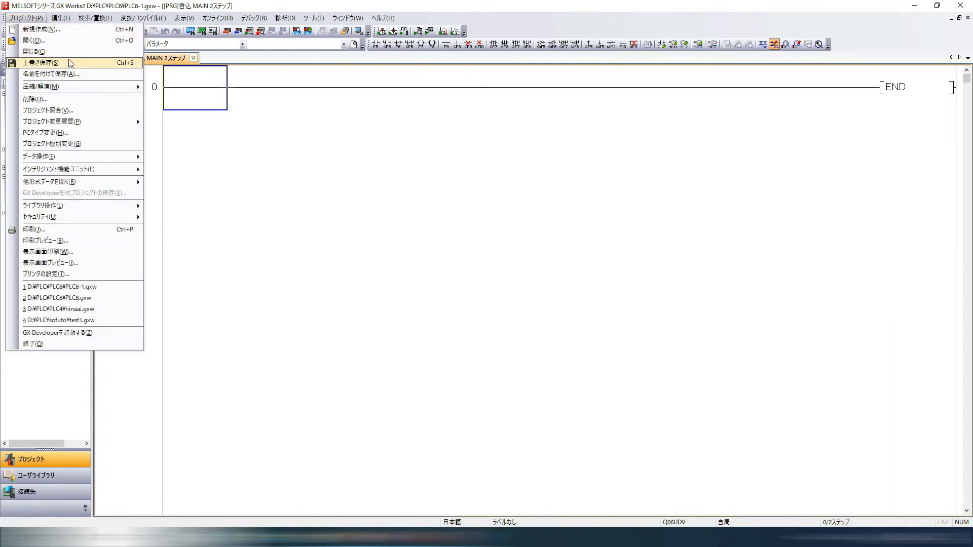
click(71, 52)
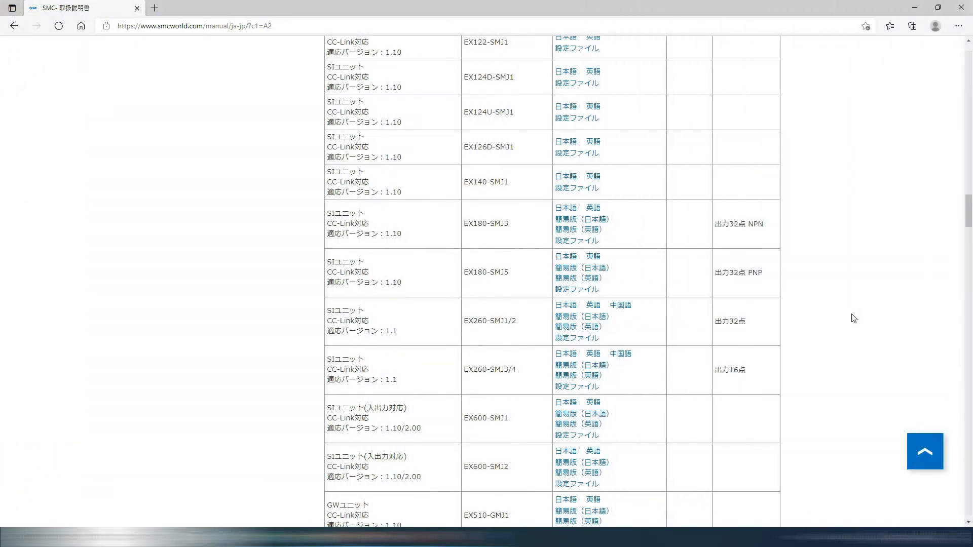
Switch to the browser and download the EX180-SMJ5 configuration file from the CC-Link対応 table on SMC's manual page.
scroll(853, 318, up, 8)
scroll(853, 318, up, 7)
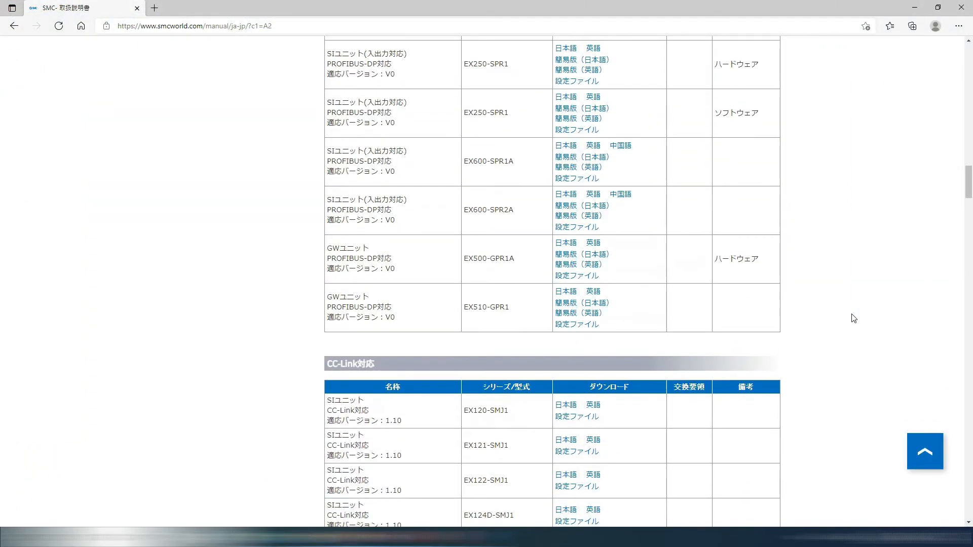
scroll(854, 318, down, 4)
scroll(854, 318, down, 8)
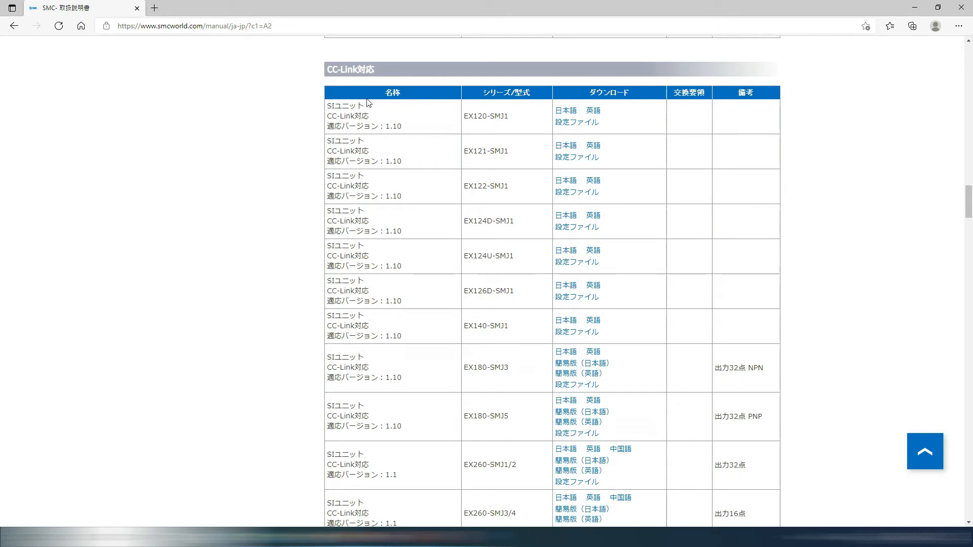
scroll(481, 217, down, 4)
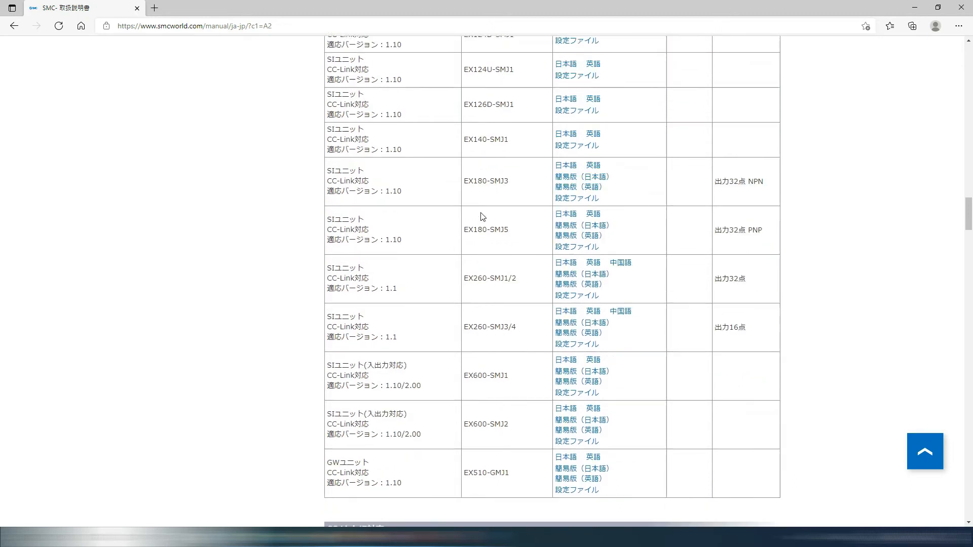
scroll(480, 217, up, 4)
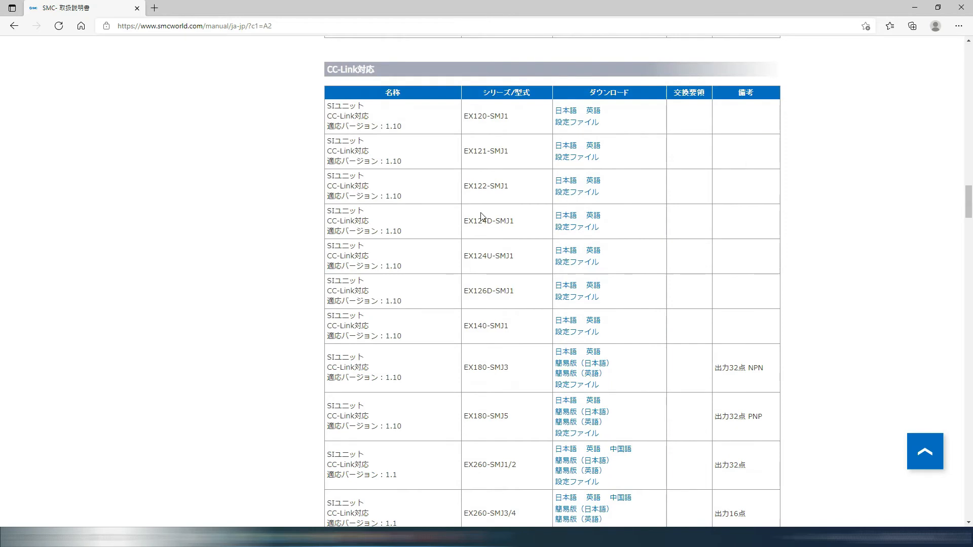
scroll(481, 217, down, 1)
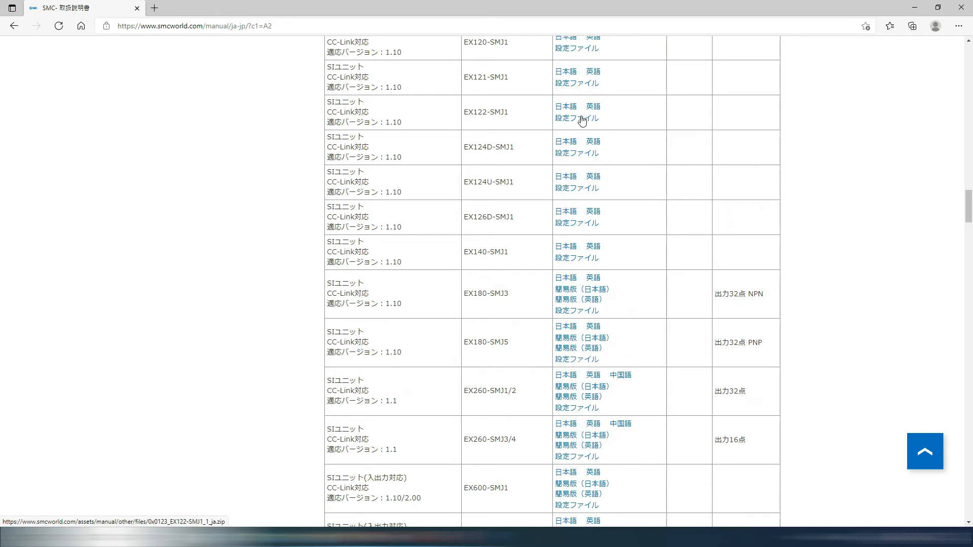
click(581, 363)
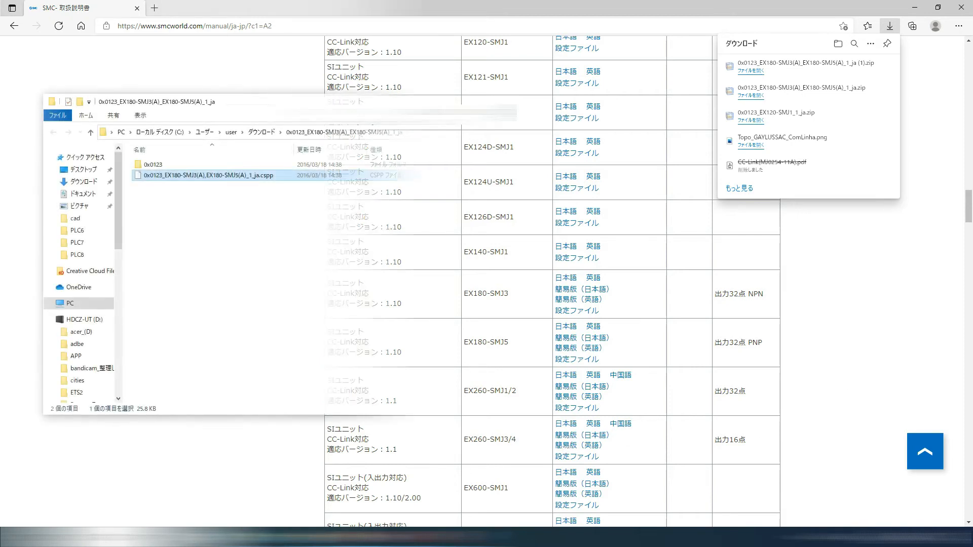
Locate the CSPP profile file in the extracted EX180-SMJ3(A)/EX180-SMJ5(A) folder.
drag(531, 102, 647, 83)
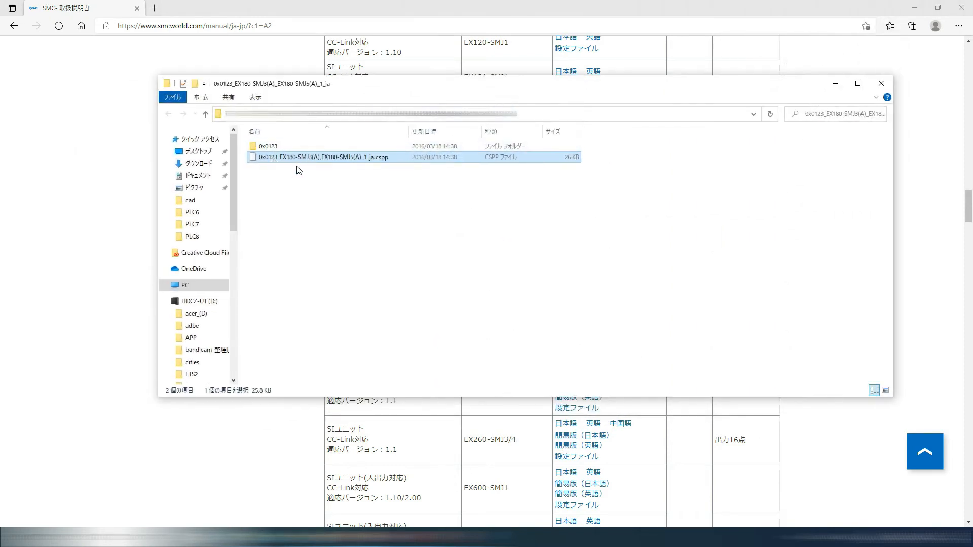
click(299, 191)
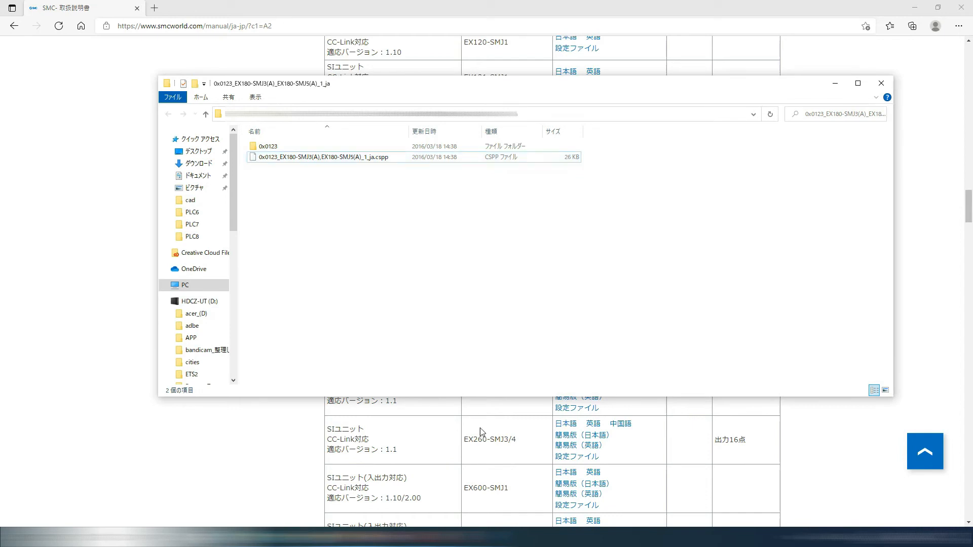
click(456, 159)
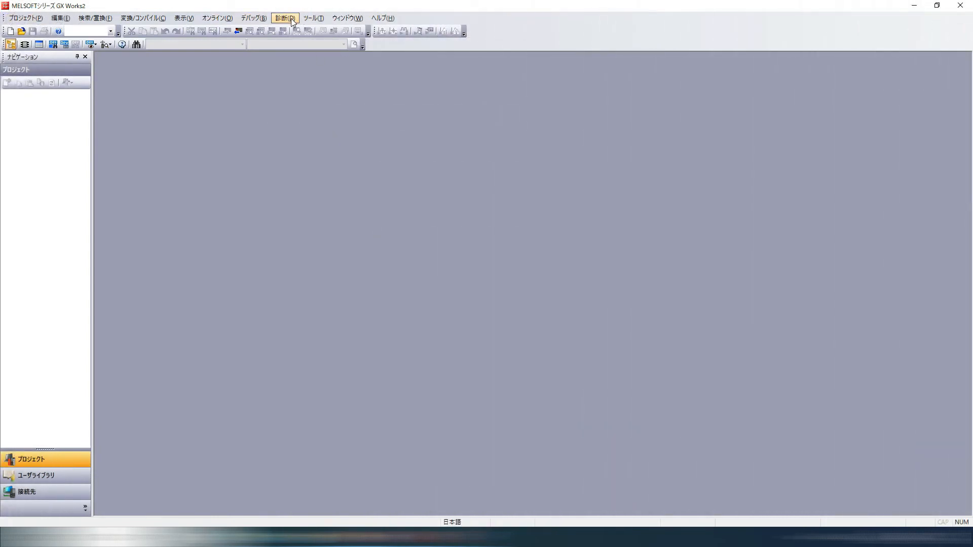
Switch to GX Works2 and register the profile 0x0123_EX180-SMJ3(A),EX180-SMJ5(A)_1_ja.cspp.
click(316, 19)
mouse_move(404, 239)
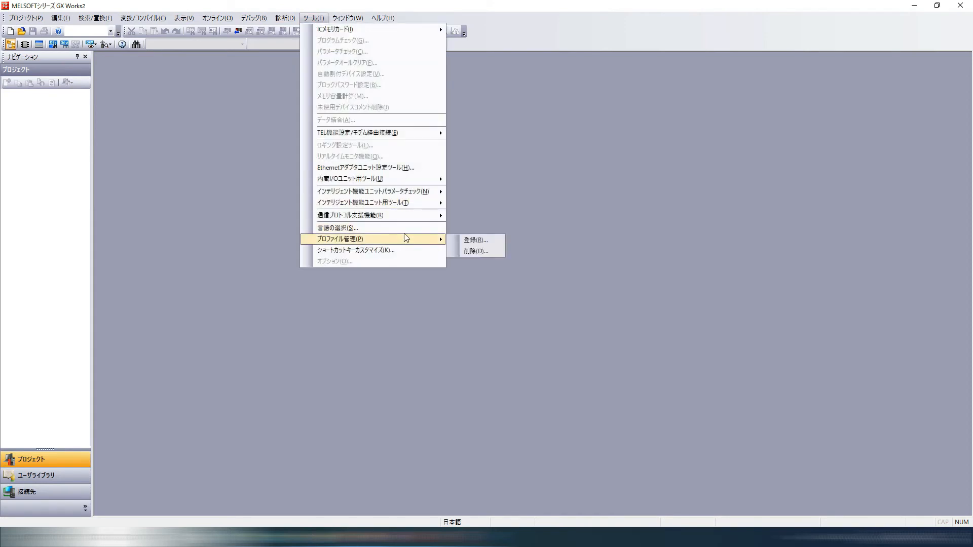
click(476, 240)
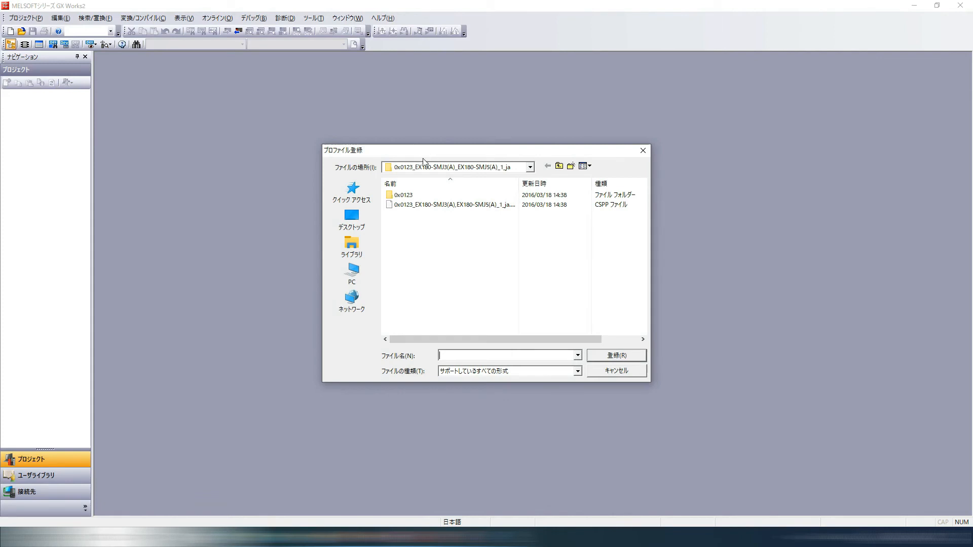
click(433, 209)
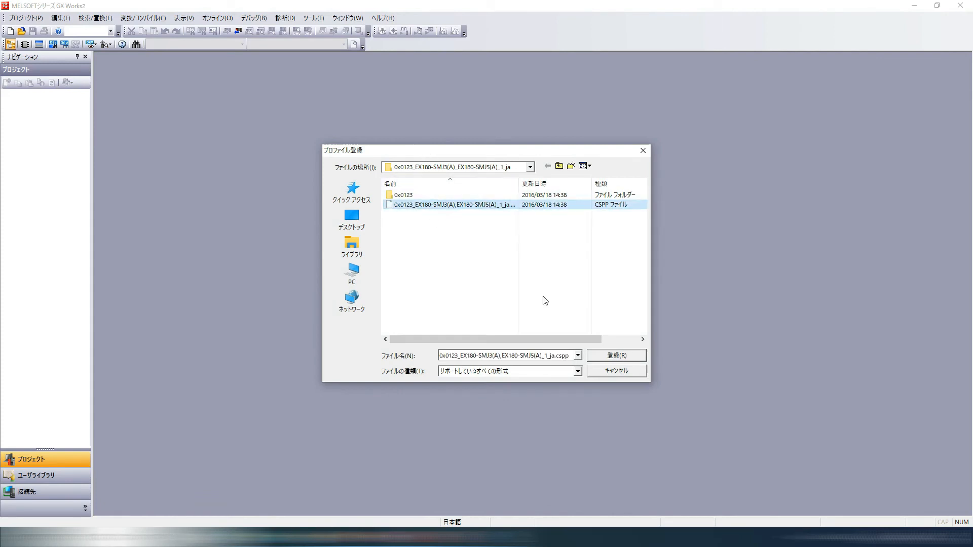
click(624, 358)
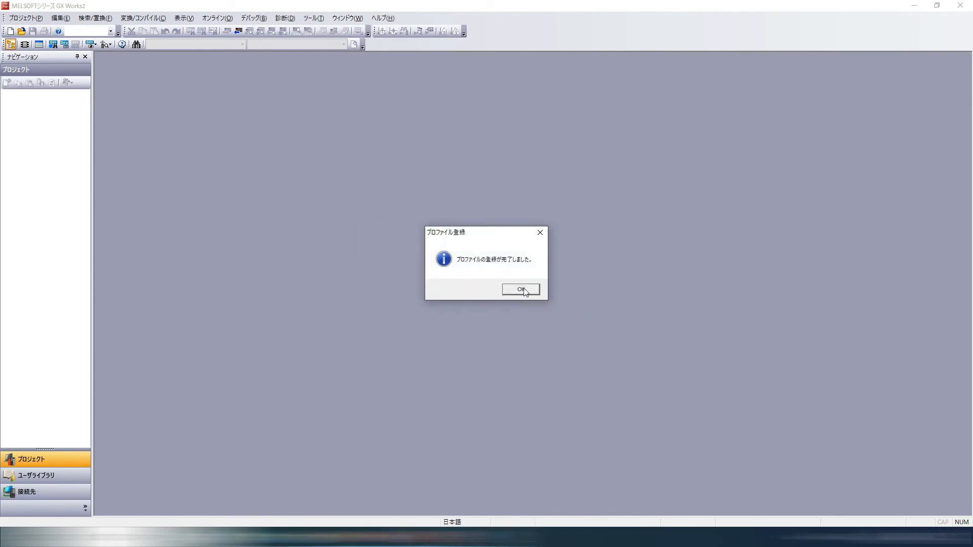
click(521, 290)
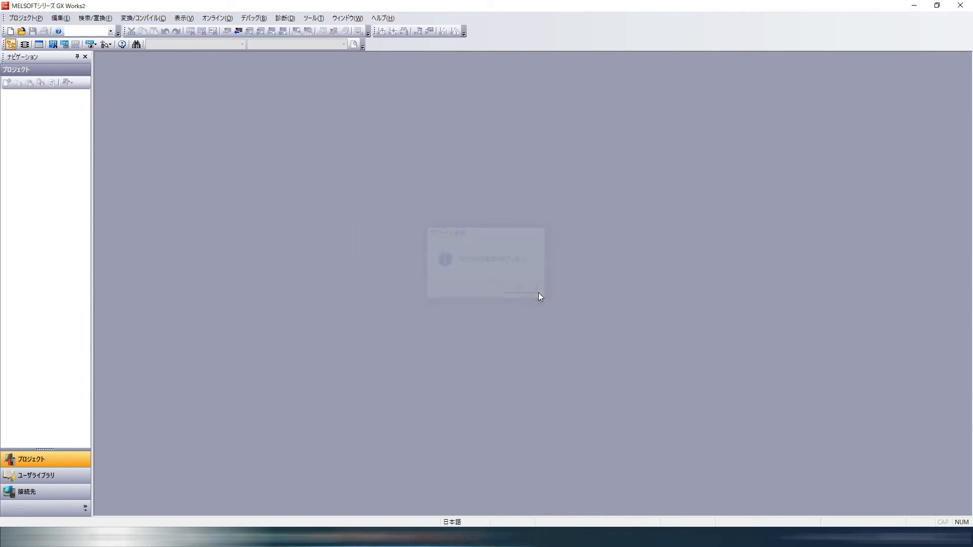
Reopen the recent project PLC8-1.gxw and display its CC-Link network parameters.
click(33, 21)
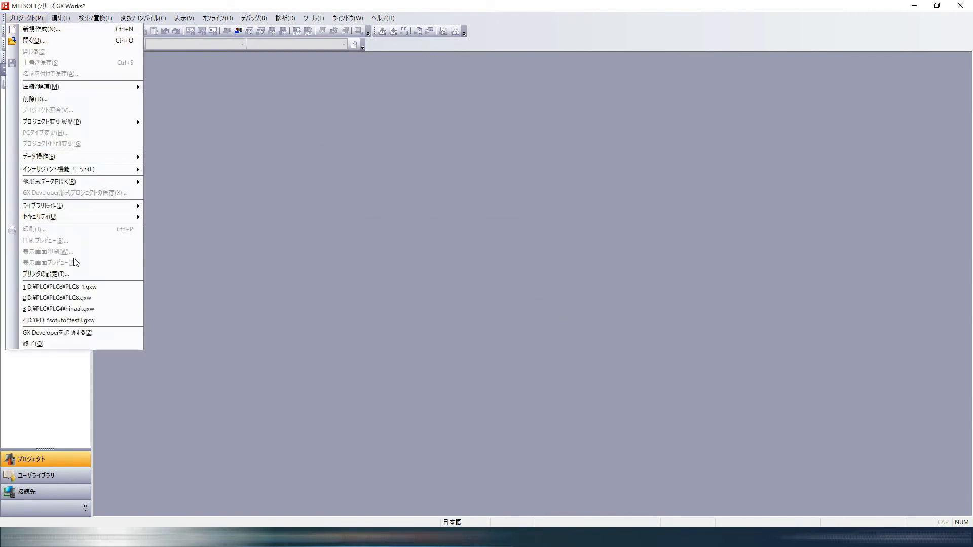
click(84, 284)
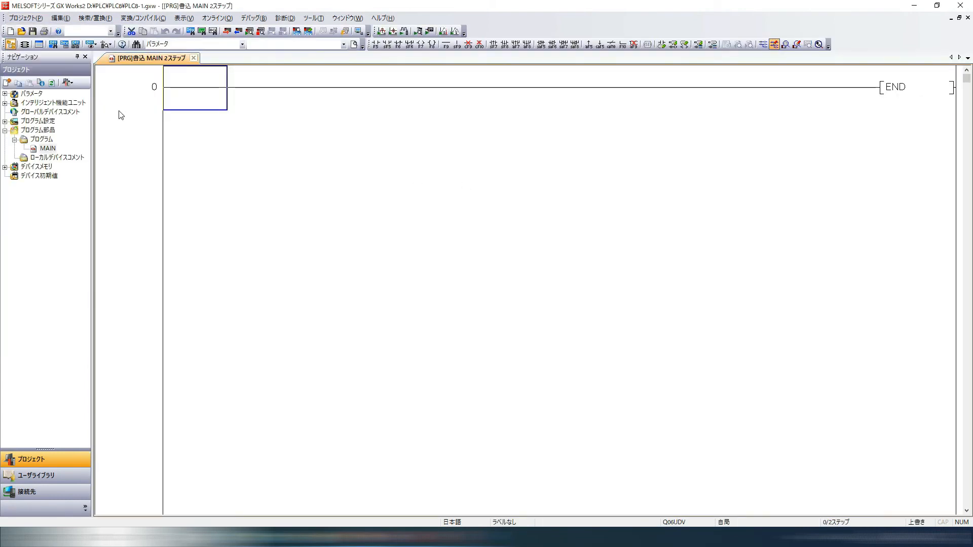
click(5, 94)
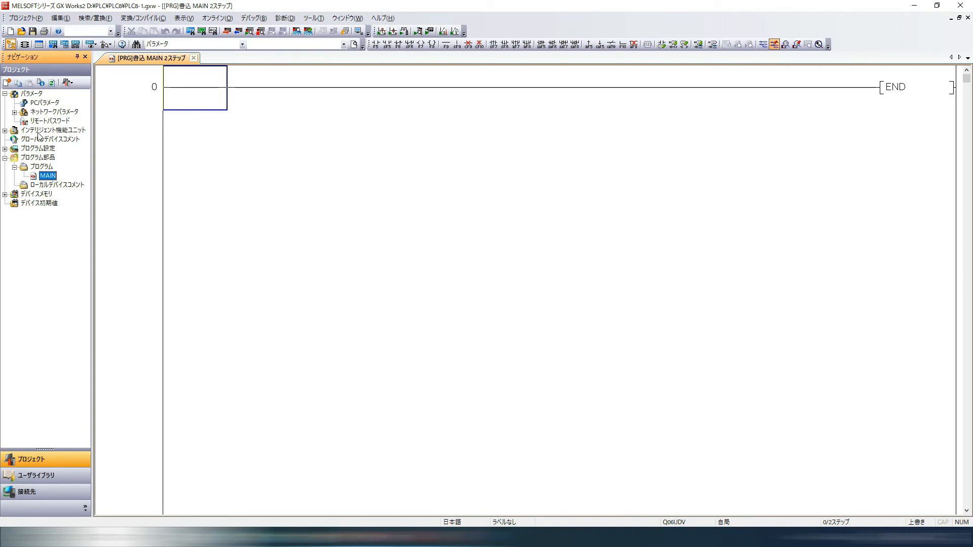
click(14, 112)
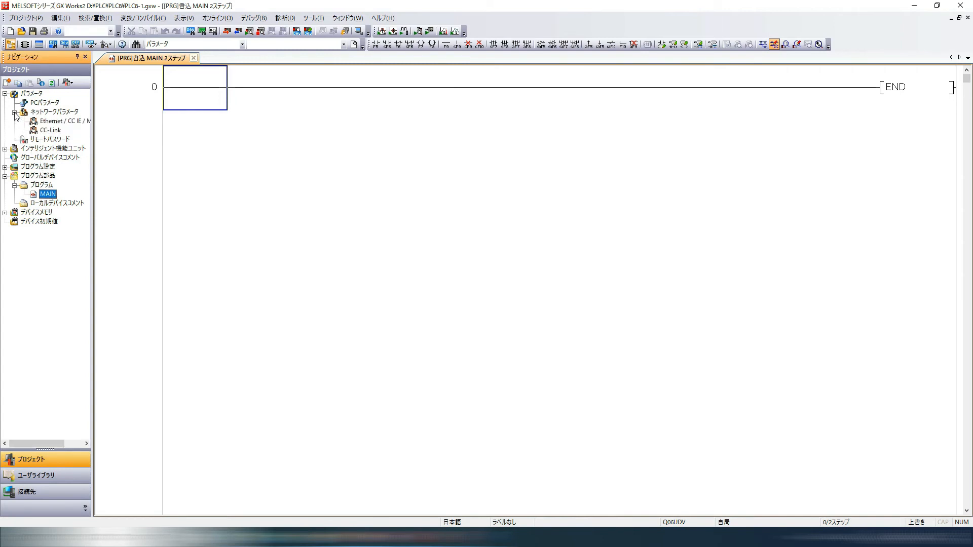
click(51, 131)
double_click(51, 130)
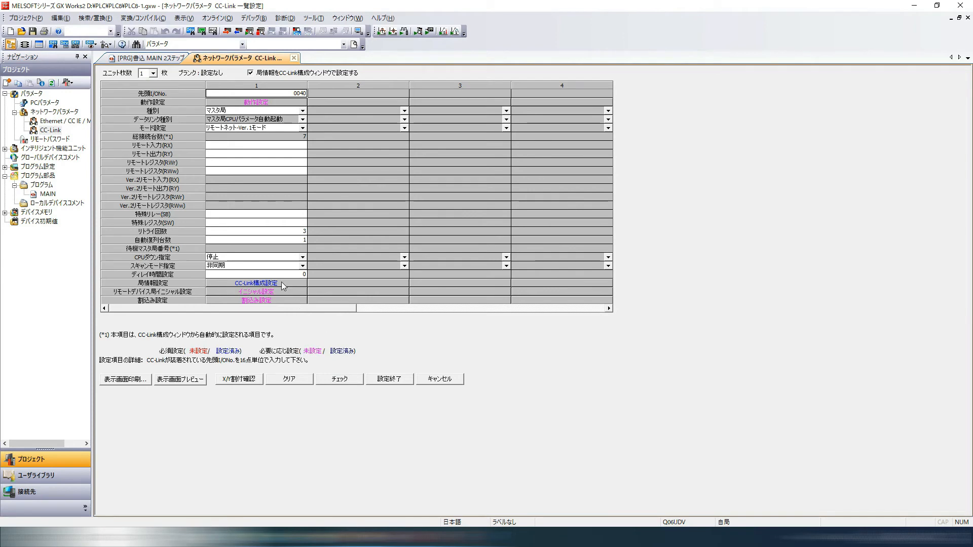
Insert SMC's EX180-SMJ3(A),EX180-SMJ5(A) unit as station 5, ahead of the FR-E800 inverters, in the CC-Link configuration and apply it.
click(282, 285)
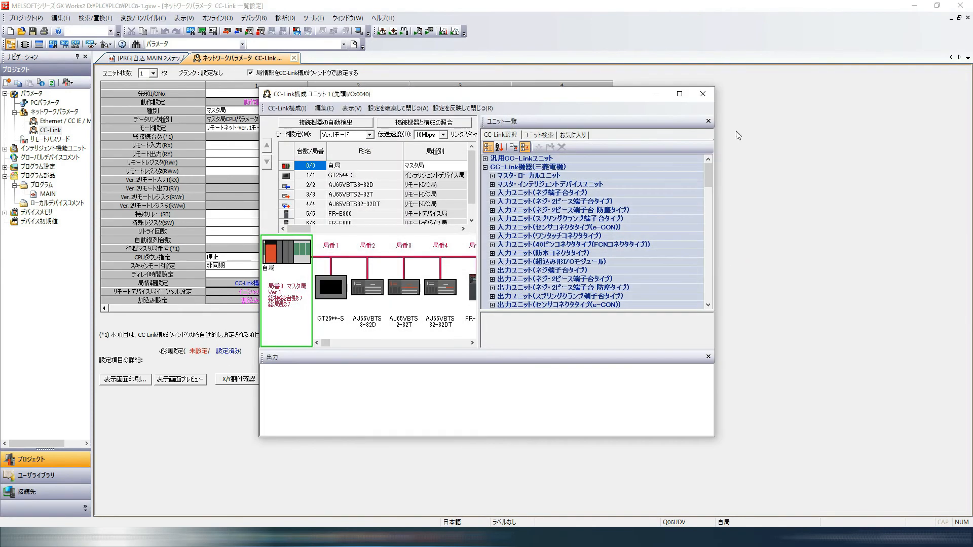
click(680, 94)
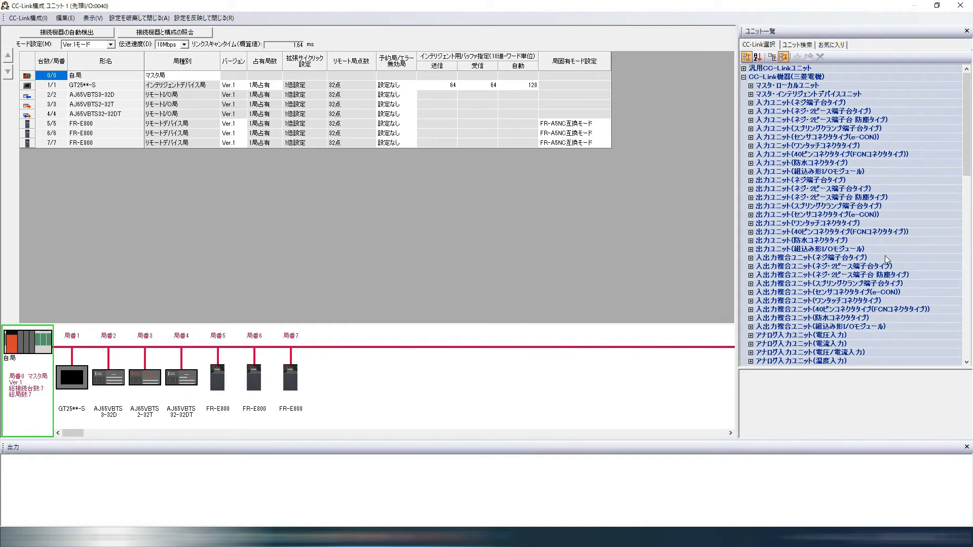
scroll(882, 258, down, 15)
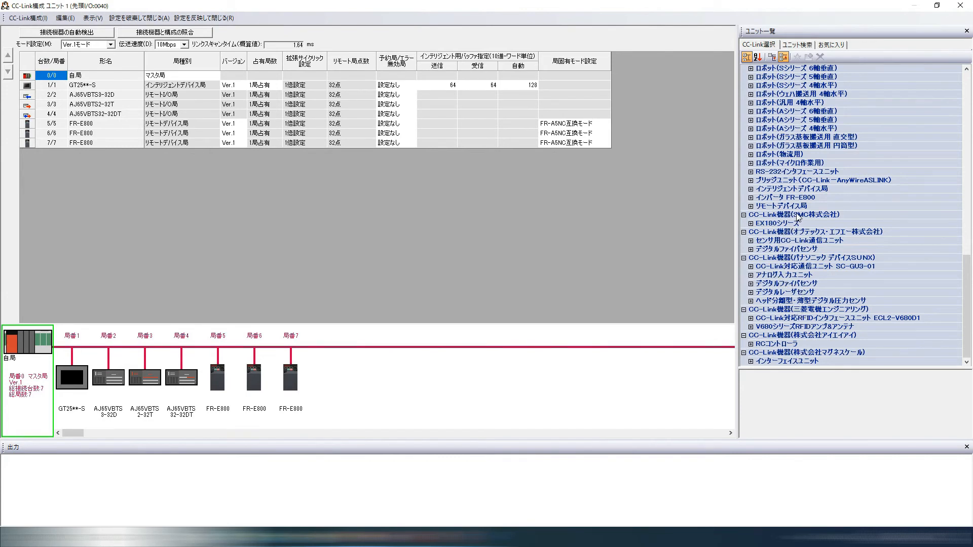
click(752, 224)
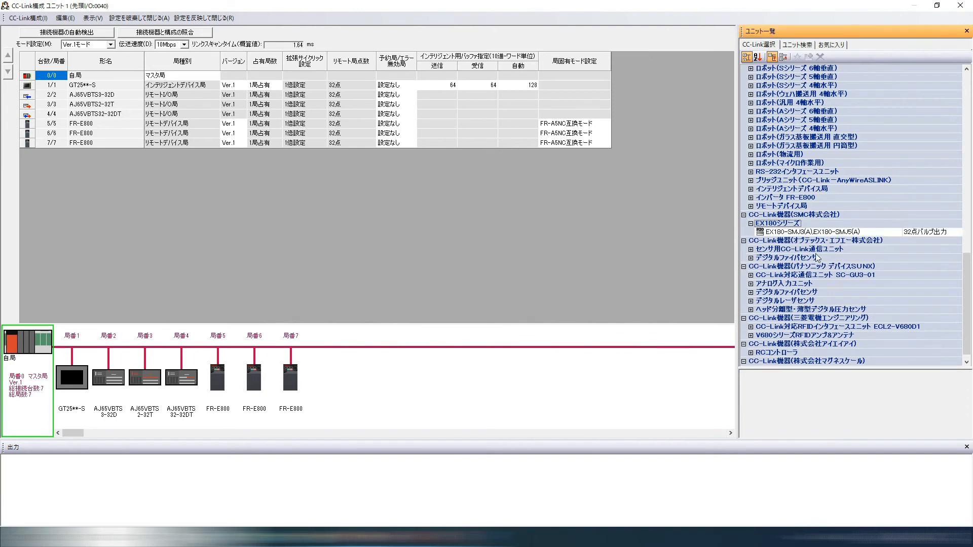
click(834, 233)
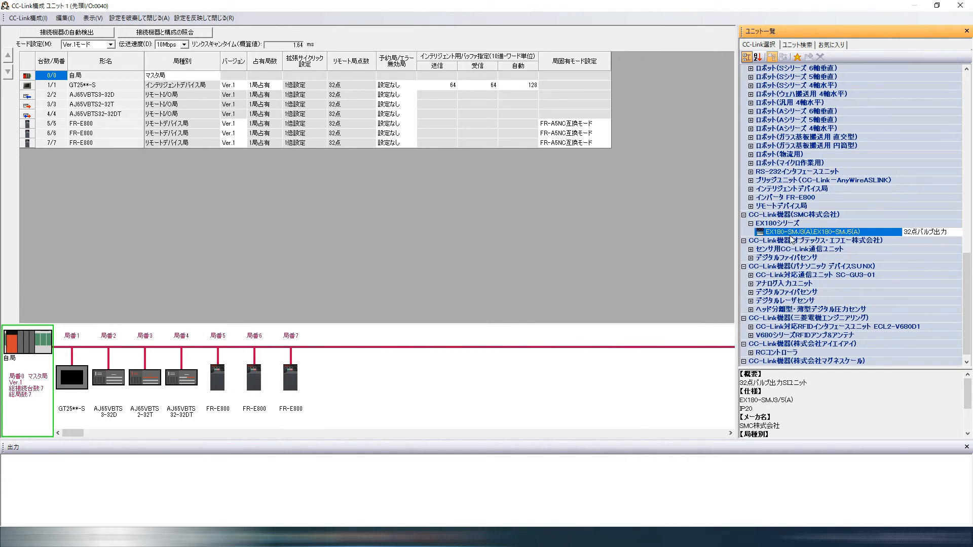
drag(795, 235, 196, 379)
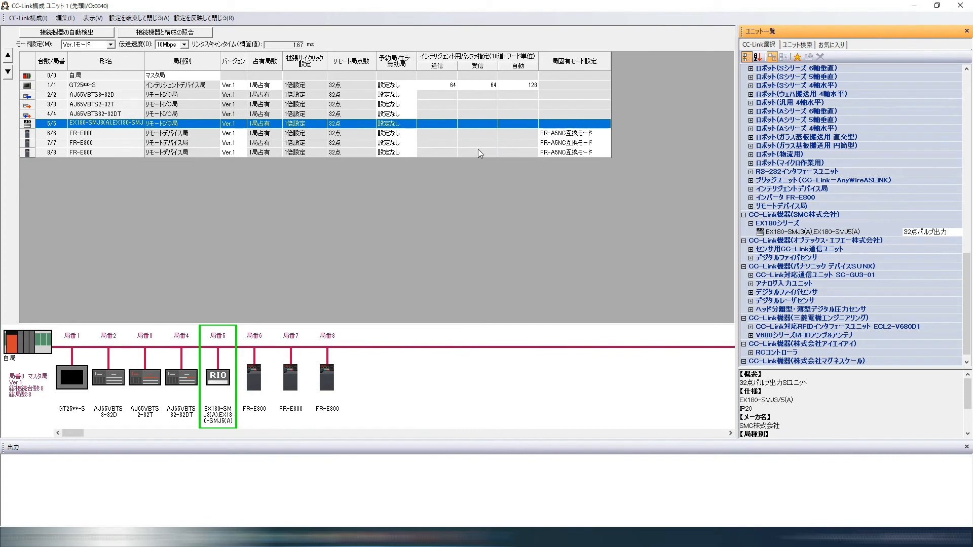
click(470, 175)
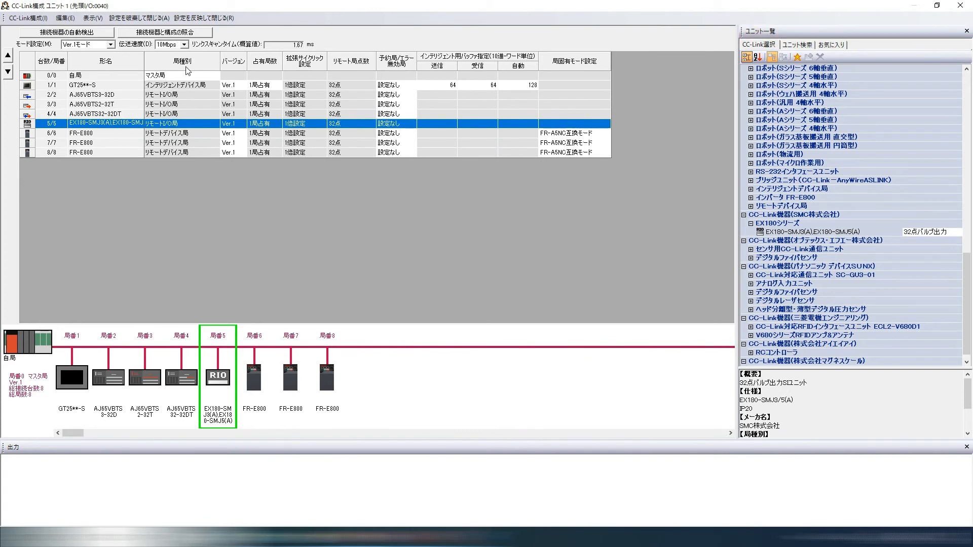
click(208, 19)
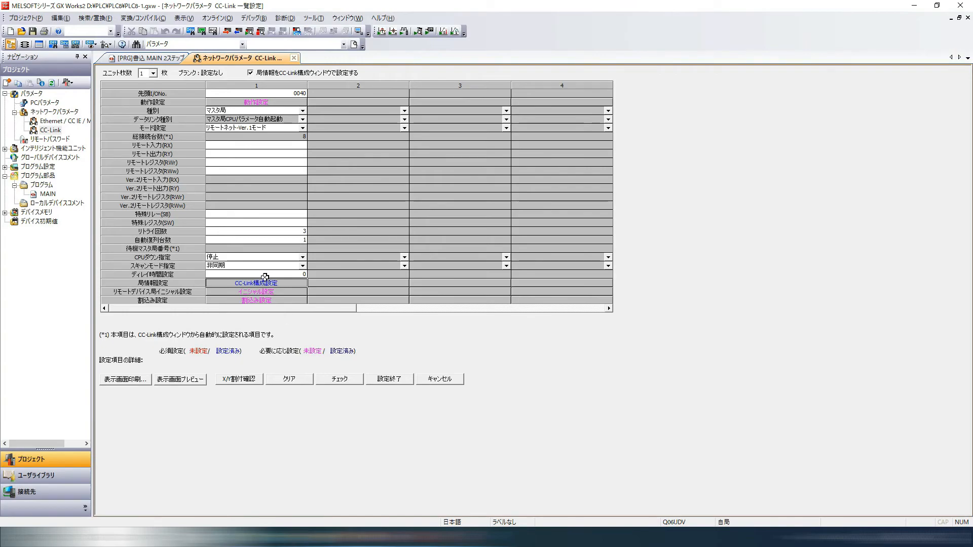
Reopen the CC-Link configuration and expand the general-purpose unit group (汎用CC-Linkユニット) in the unit list.
click(256, 283)
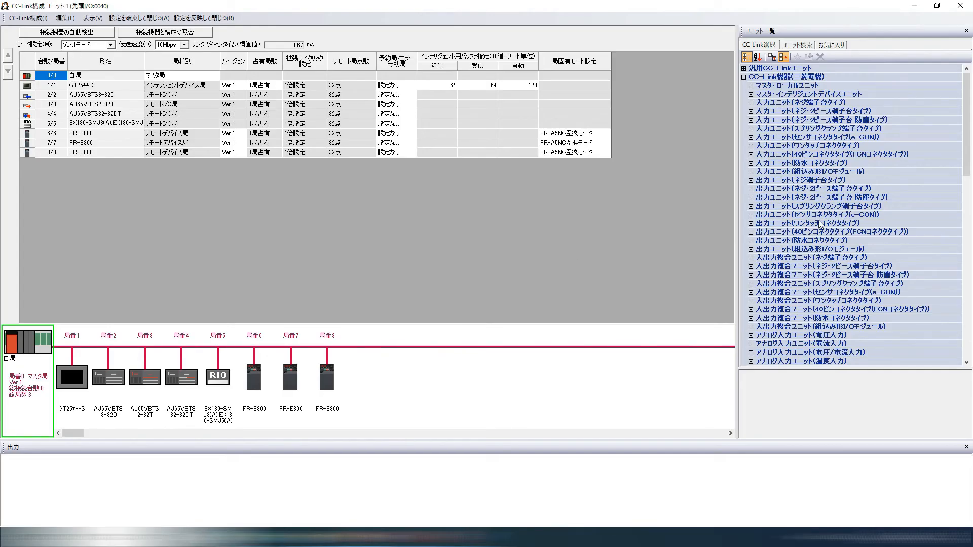
scroll(820, 224, down, 15)
scroll(820, 224, up, 15)
click(743, 69)
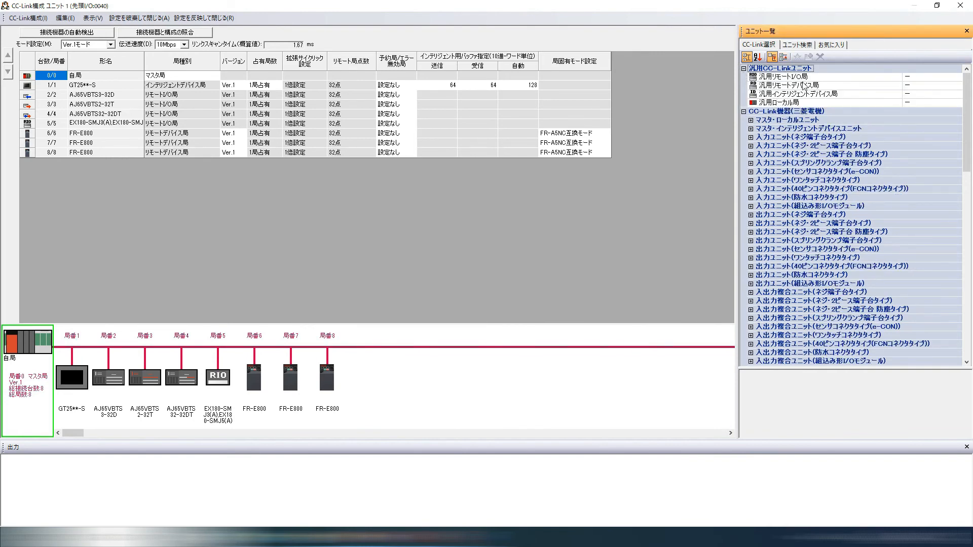
mouse_move(810, 91)
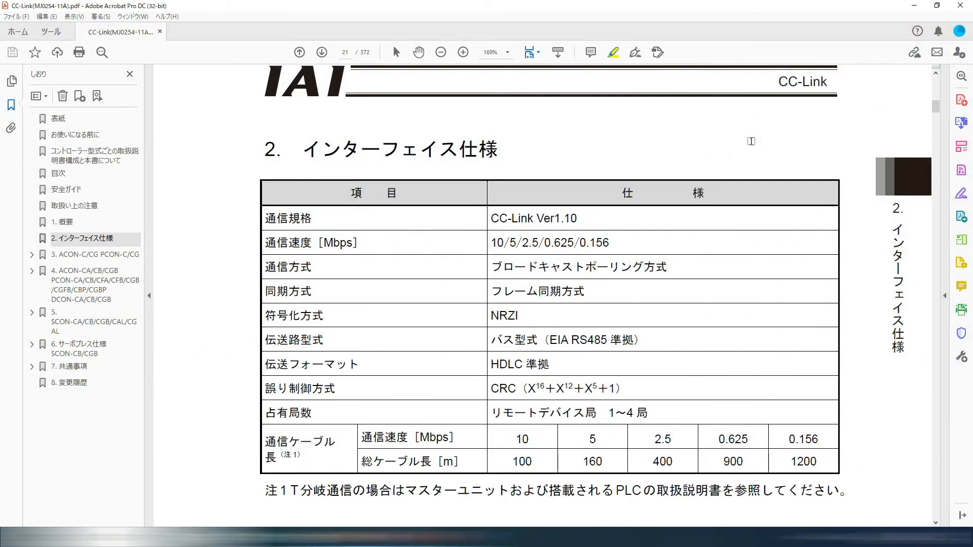
Switch to the IAI CC-Link manual in Acrobat and highlight Ver1.10, the 10 Mbps speed, 占有局数 and リモートデバイス局 1~4局 in the interface specifications.
scroll(698, 186, up, 1)
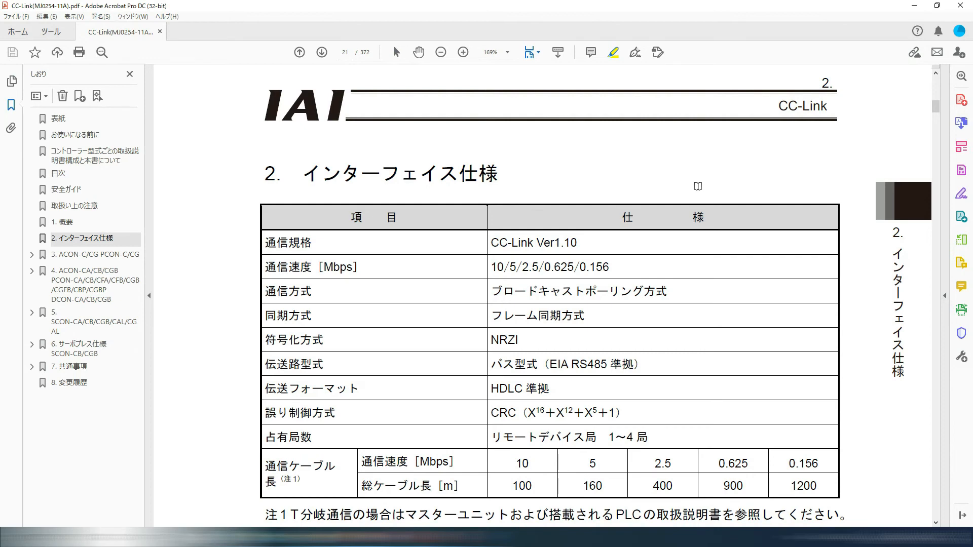
scroll(698, 186, down, 4)
scroll(698, 186, up, 3)
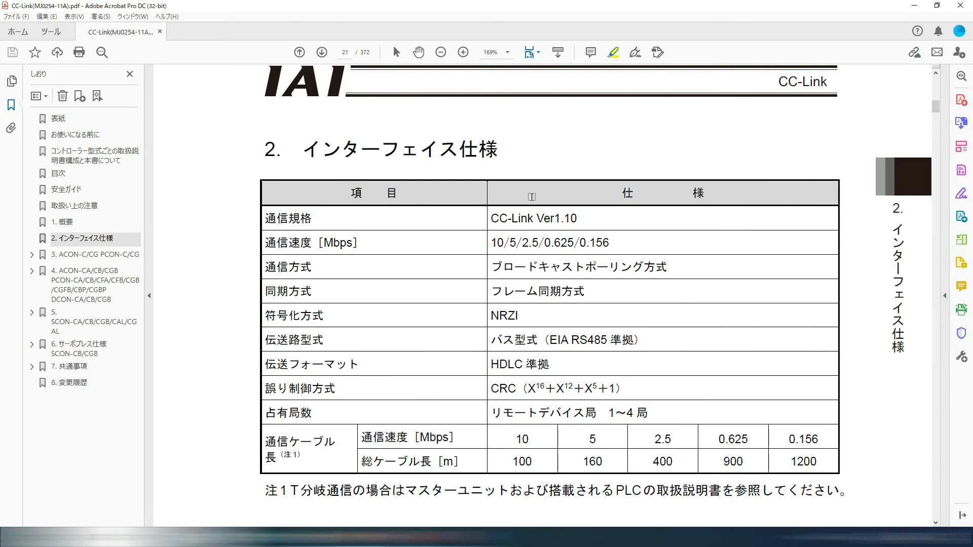
drag(536, 218, 580, 218)
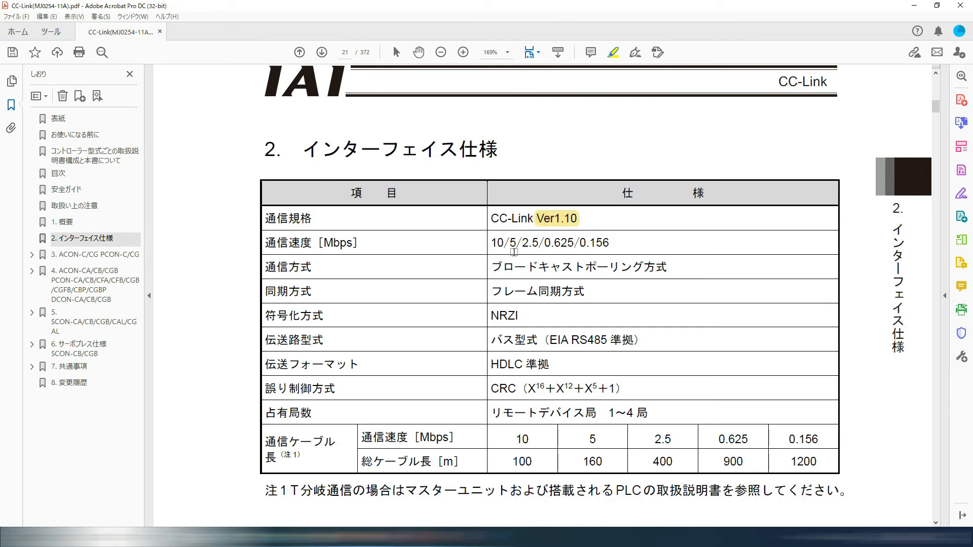
mouse_move(497, 242)
mouse_down()
mouse_move(506, 242)
mouse_move(489, 243)
mouse_up()
scroll(677, 277, down, 1)
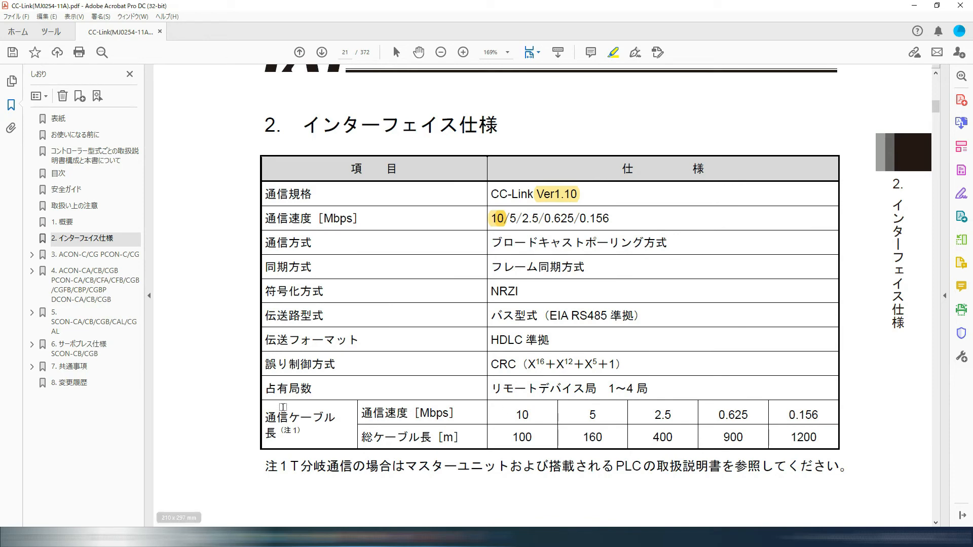
drag(270, 388, 327, 381)
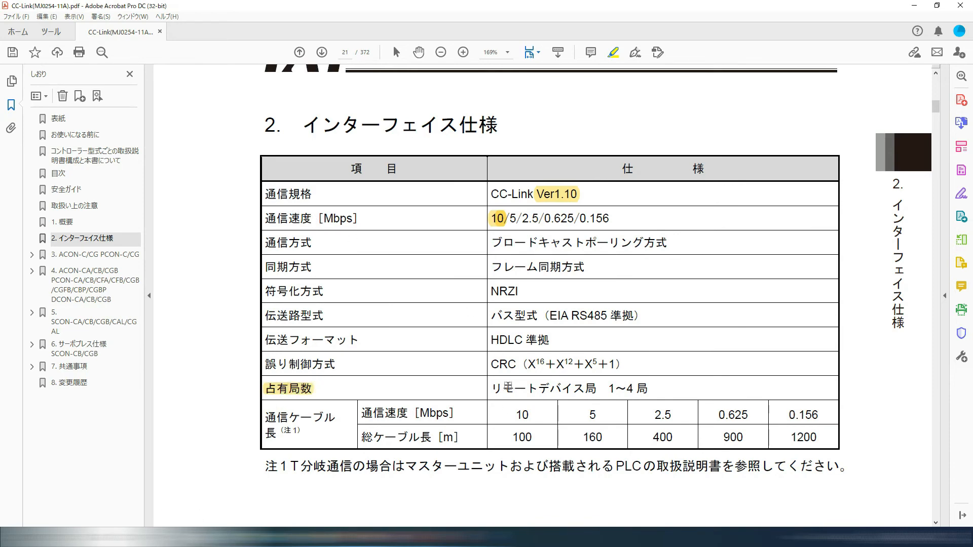
drag(491, 389, 692, 388)
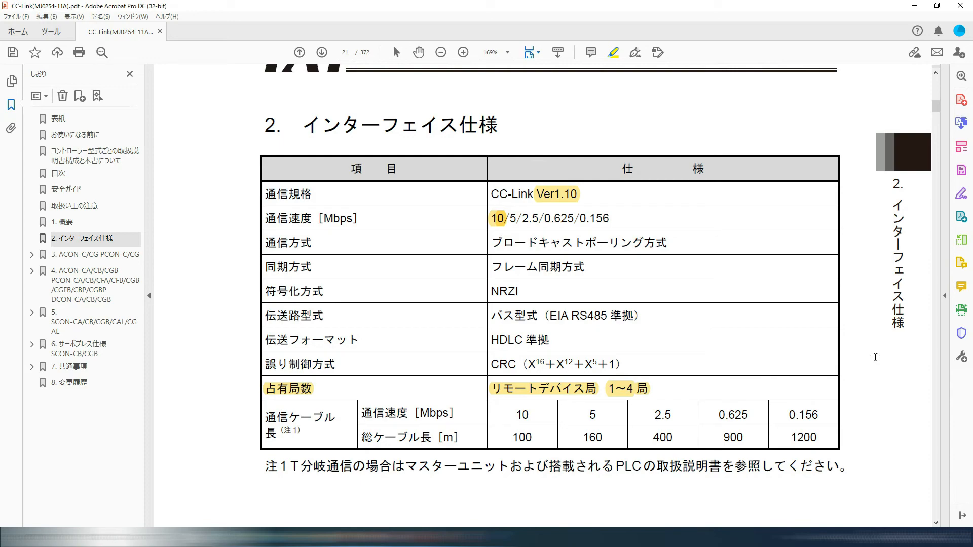
Highlight the フル直値モード heading and its 4局 occupied-station entry in the manual's ACON/PCON operation mode table.
scroll(875, 358, down, 15)
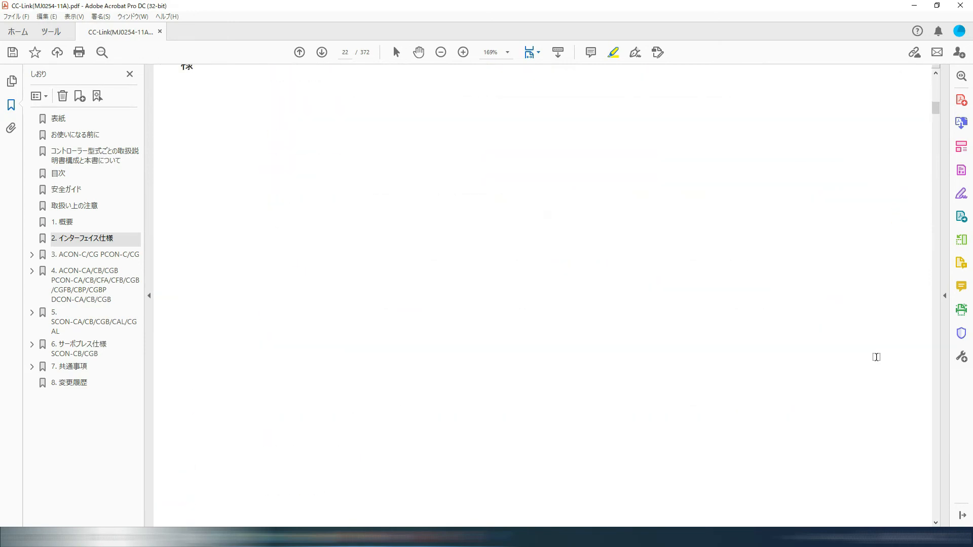
scroll(876, 358, down, 4)
scroll(877, 357, up, 3)
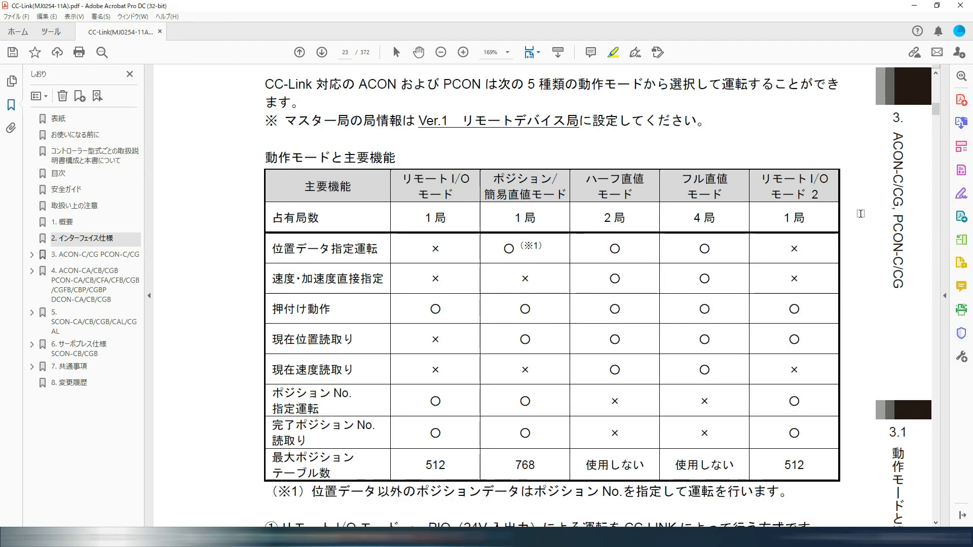
scroll(860, 213, down, 1)
drag(672, 156, 724, 193)
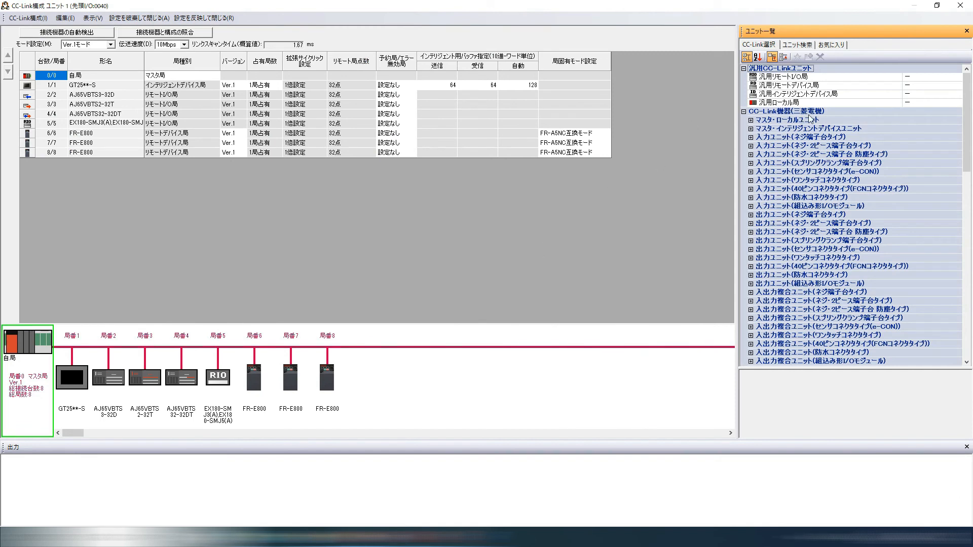
Switch back to GX Works2, add a 汎用リモートデバイス局 as station 9 with 4局占有, and apply the configuration.
click(793, 86)
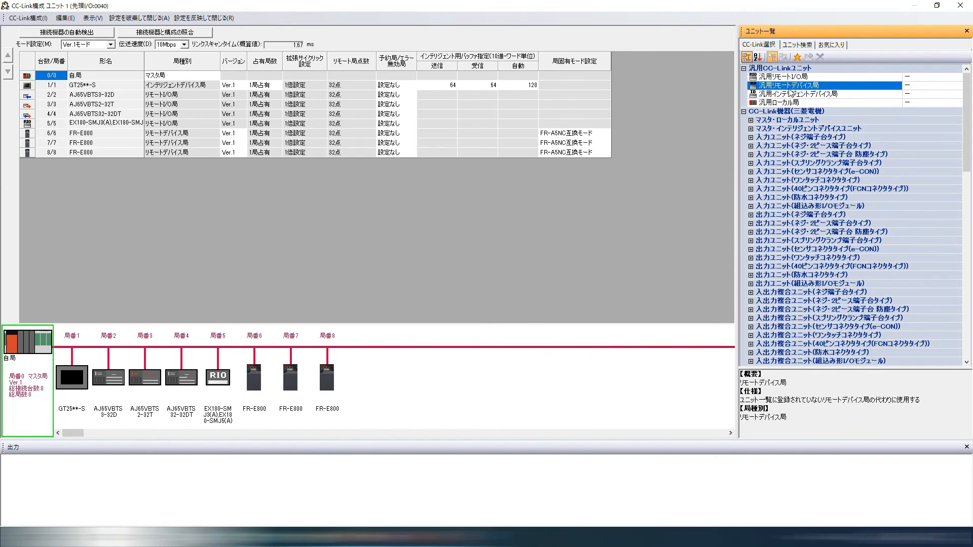
drag(801, 91, 446, 391)
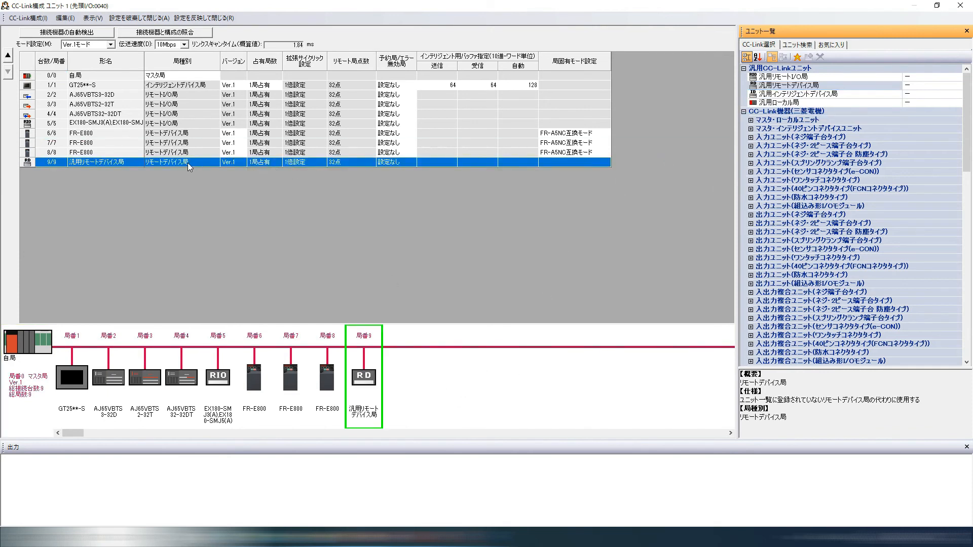
click(268, 163)
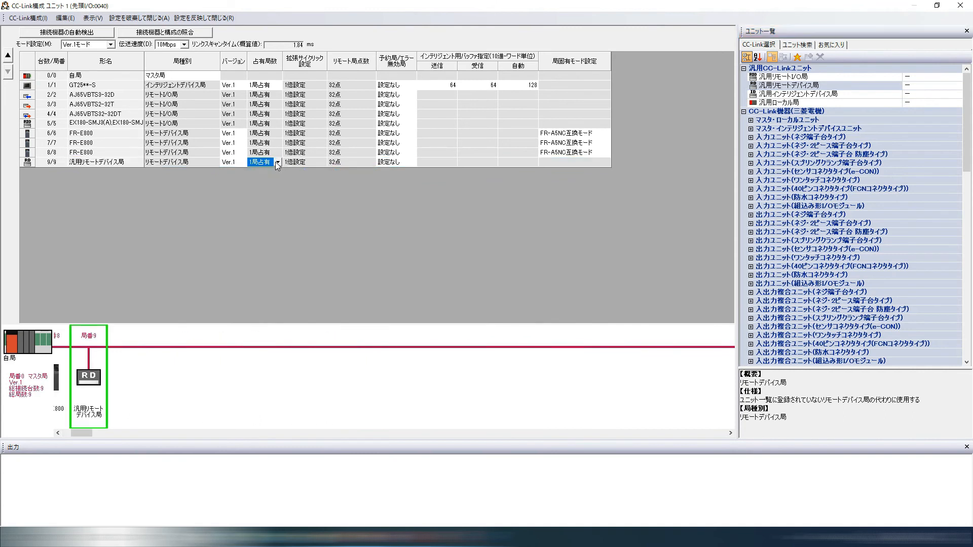
click(277, 162)
click(266, 192)
click(494, 163)
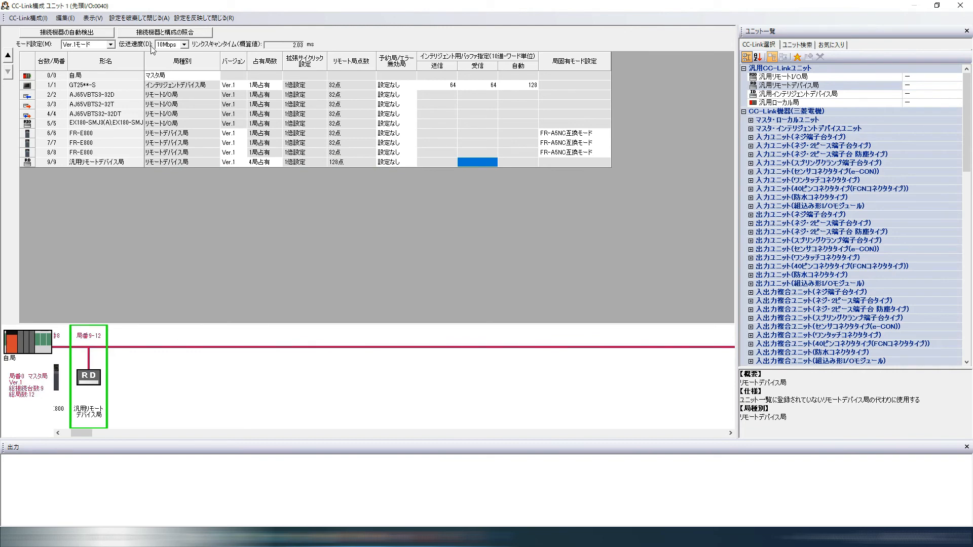
click(205, 18)
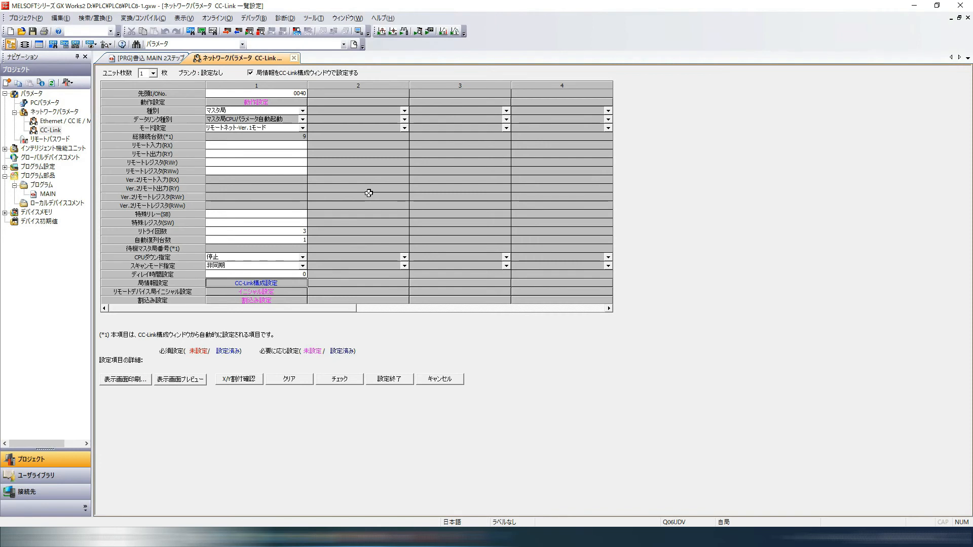
drag(252, 153, 254, 171)
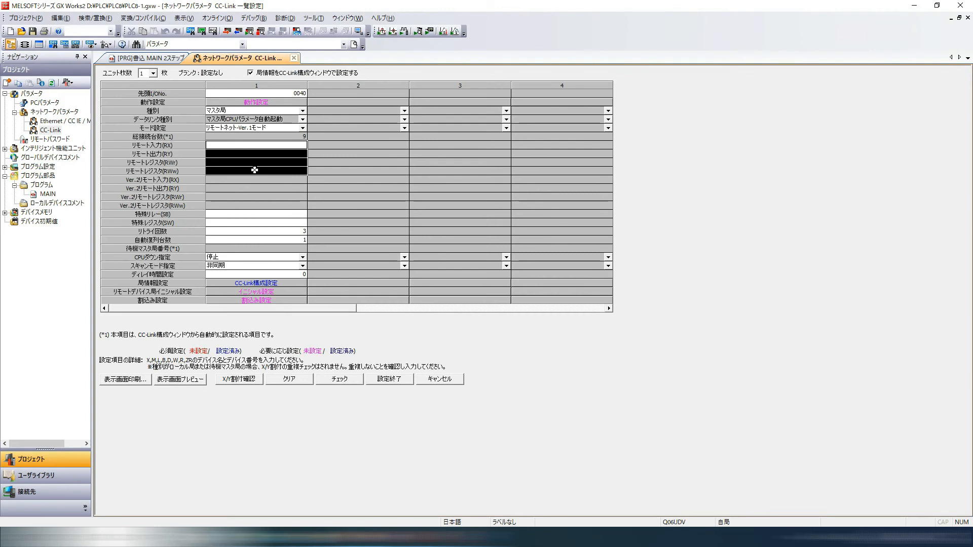
click(254, 170)
click(232, 148)
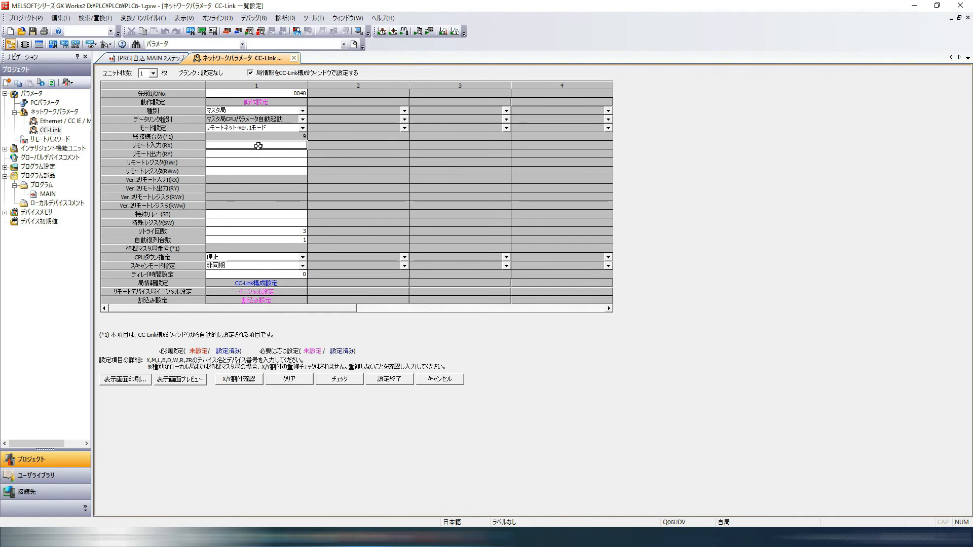
click(266, 153)
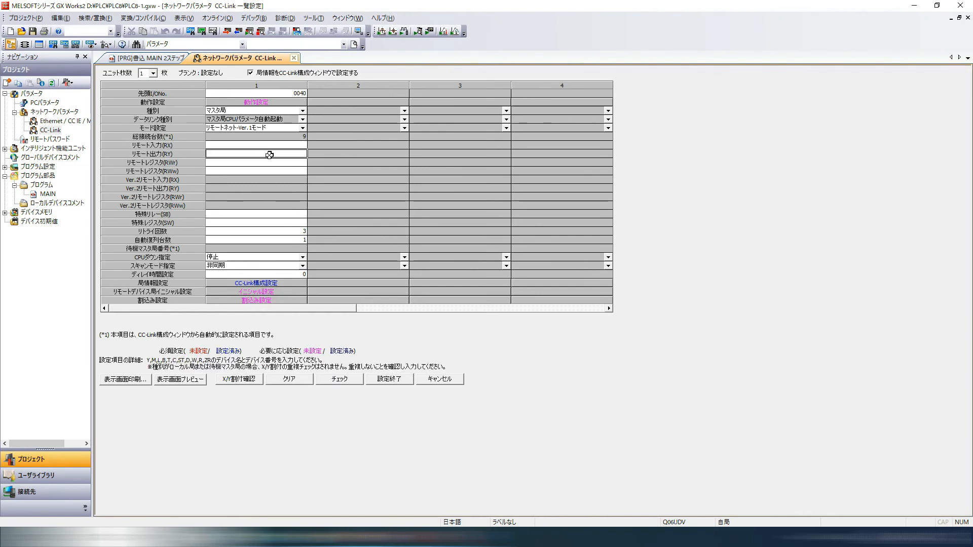
click(271, 144)
click(270, 156)
Set the refresh devices of remote input (RX) to X1000 and remote output (RY) to Y1000.
click(291, 145)
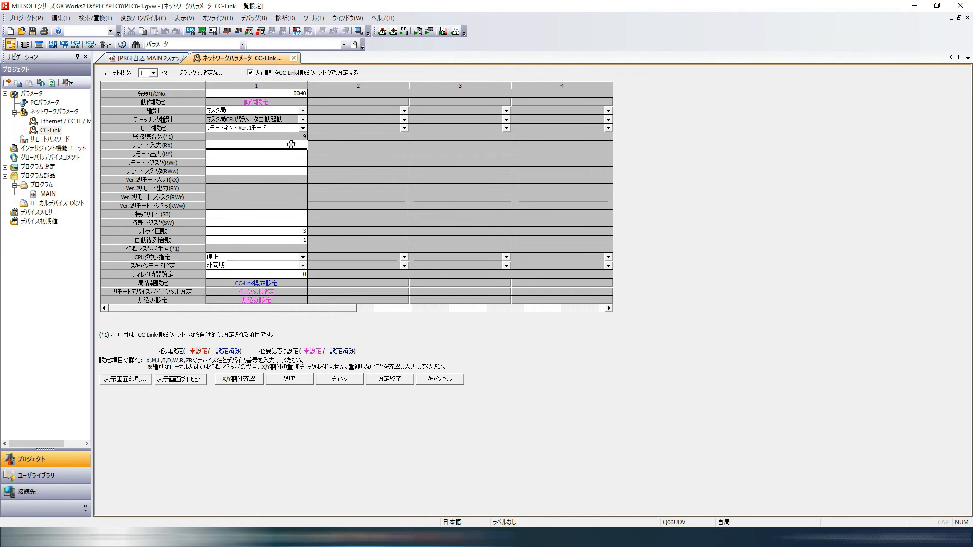
text(x1000)
key(Return)
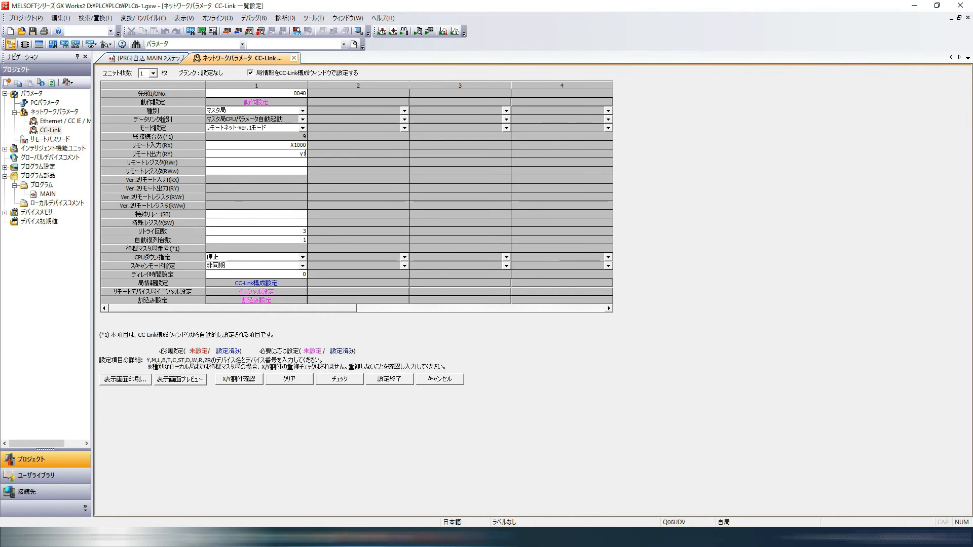
text(1000)
key(Return)
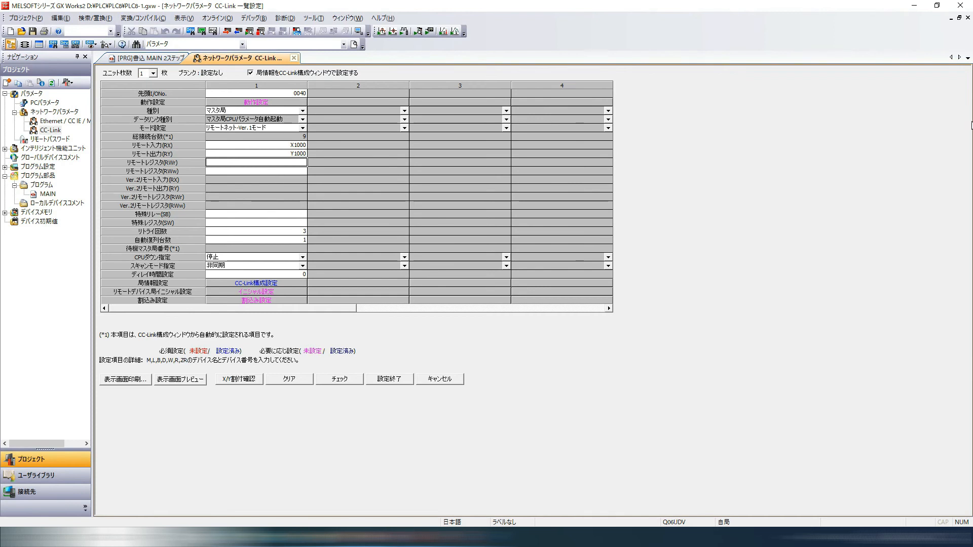
Set remote register RWr to W0 and RWw to W100, and run the parameter check.
text(W)
key(Return)
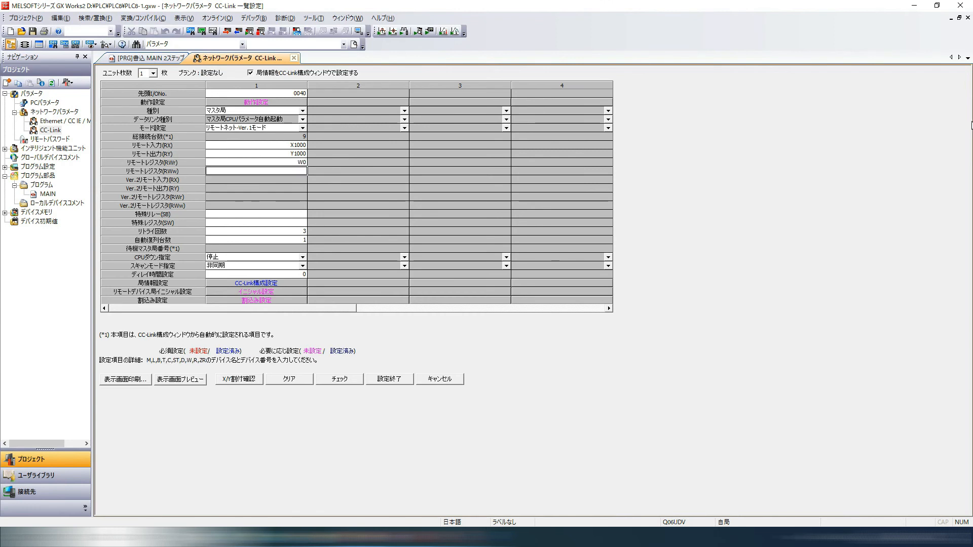
text(W)
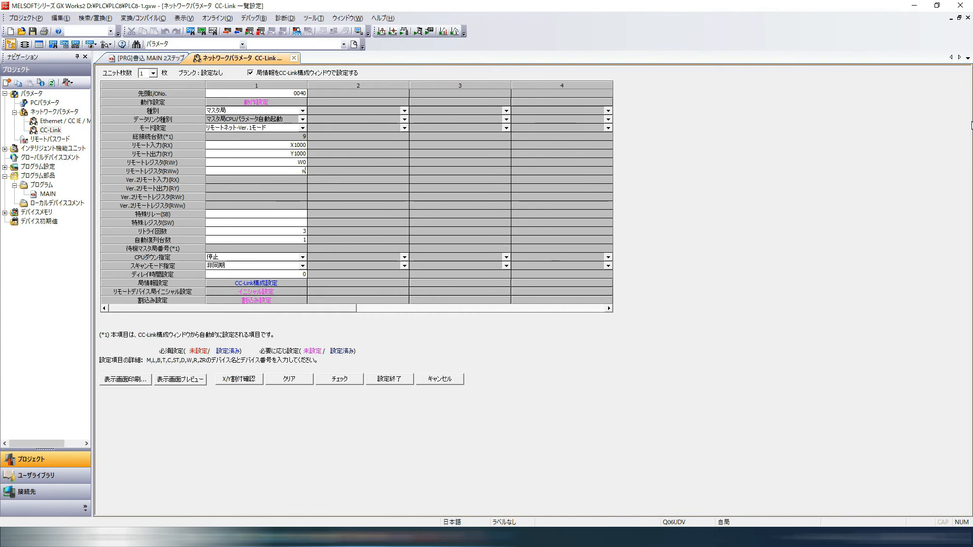
text(100)
key(Return)
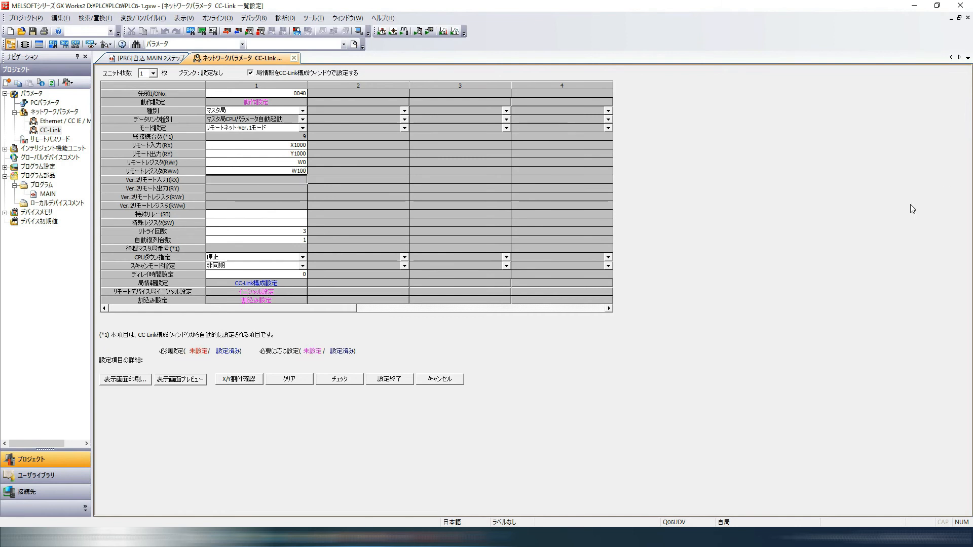
click(343, 381)
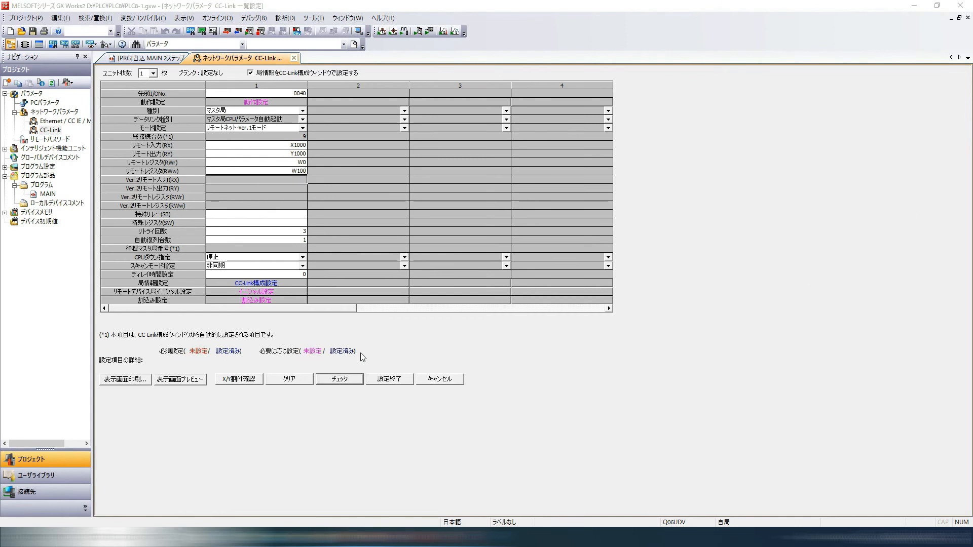
Reopen the CC-Link configuration window for unit 1 and set the mode to Ver.2モード.
click(507, 291)
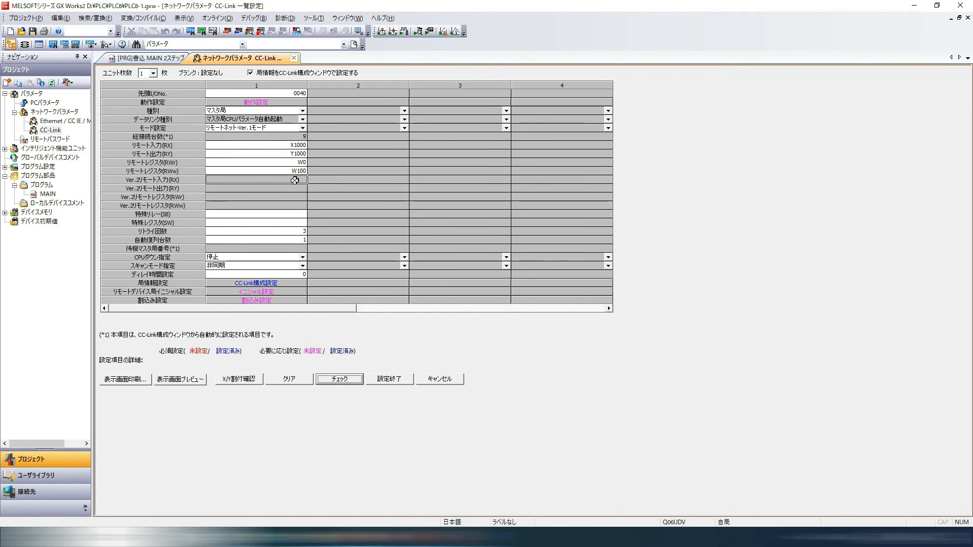
click(280, 284)
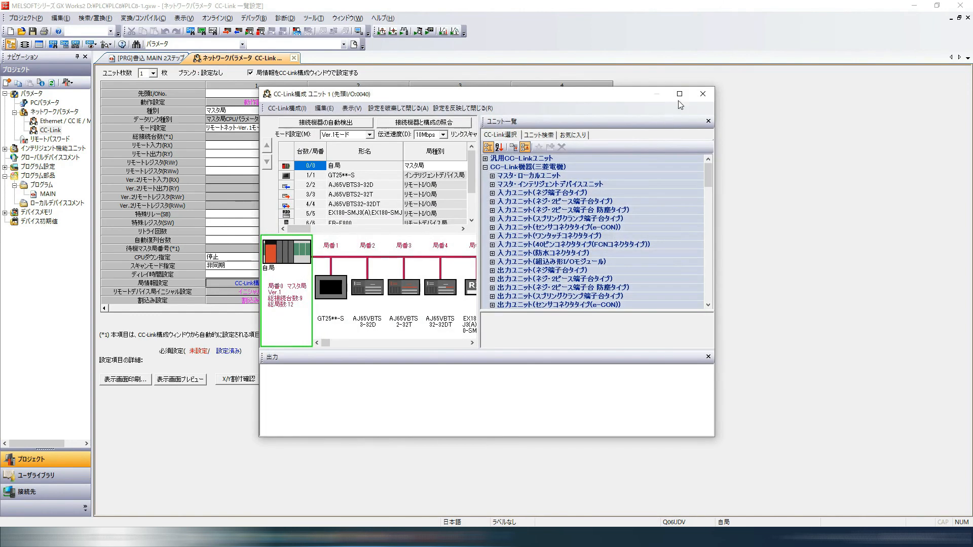
click(679, 99)
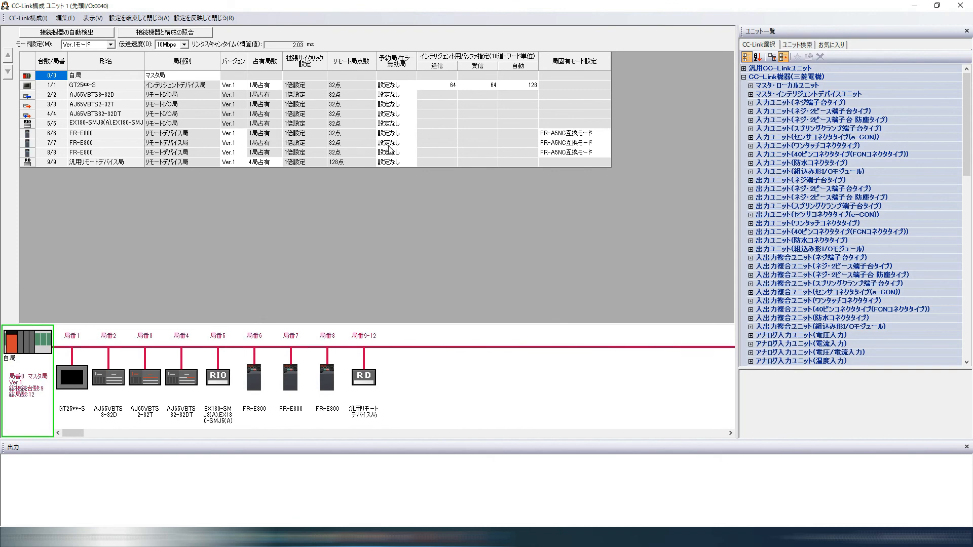
click(744, 69)
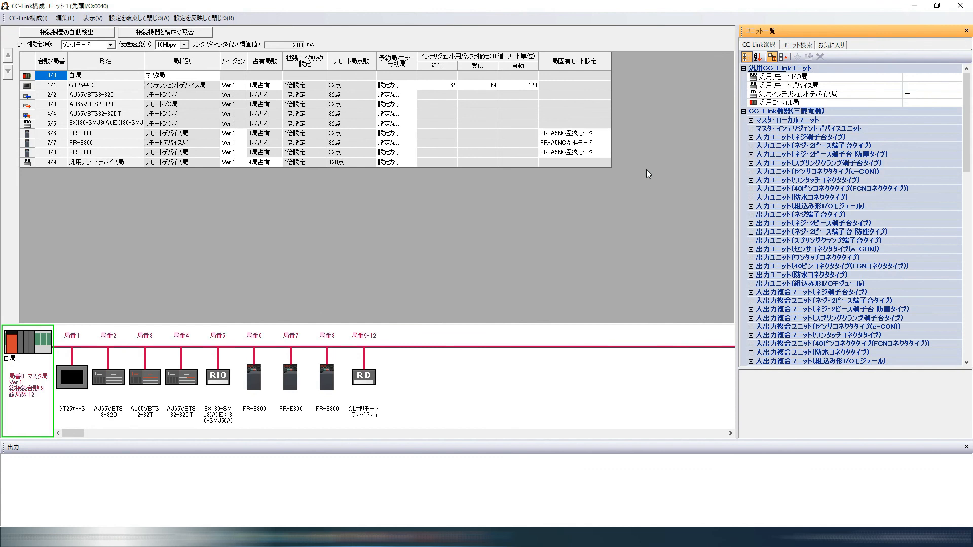
click(776, 103)
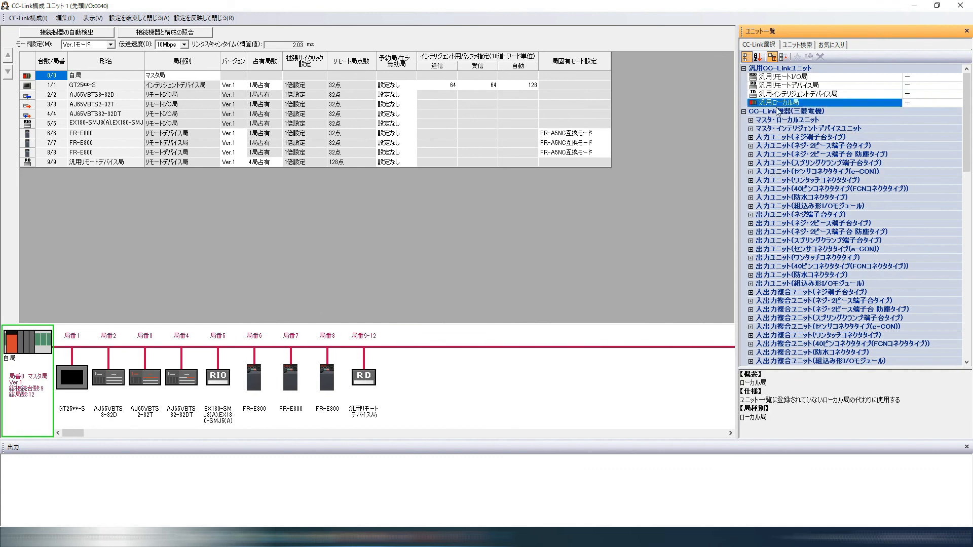
click(111, 46)
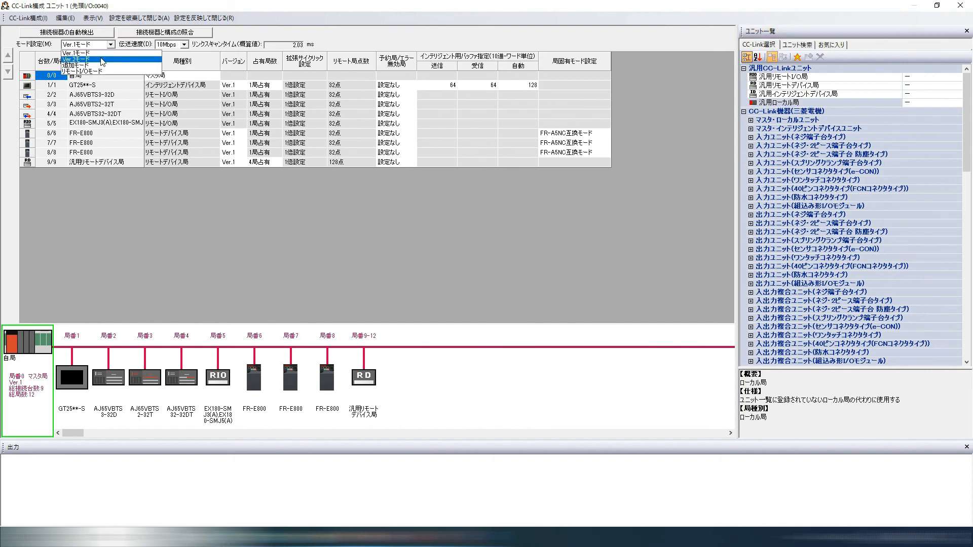
click(103, 60)
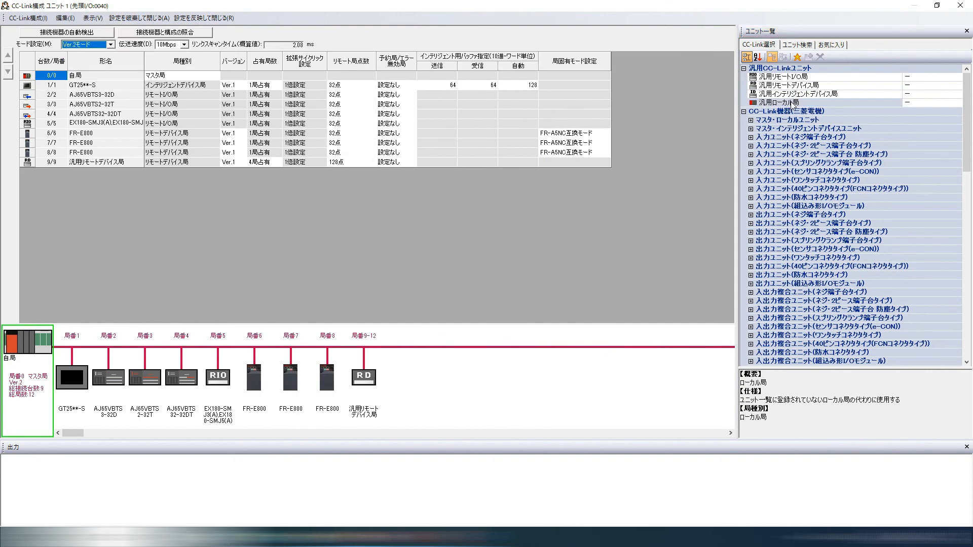
Insert a 汎用ローカル局 with version Ver.2 as station 6, before the FR-E800 inverters, and apply and reopen the configuration.
drag(791, 103, 225, 366)
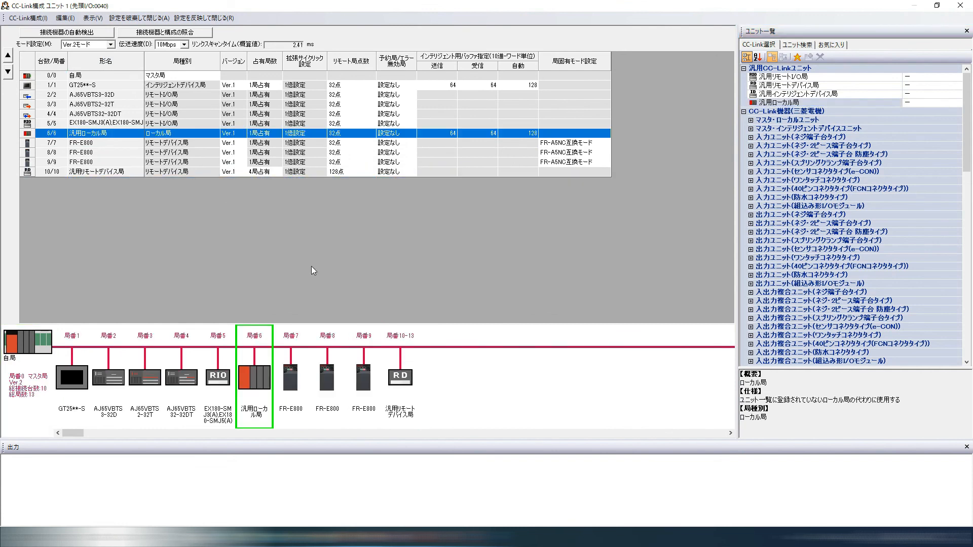
click(232, 133)
click(244, 134)
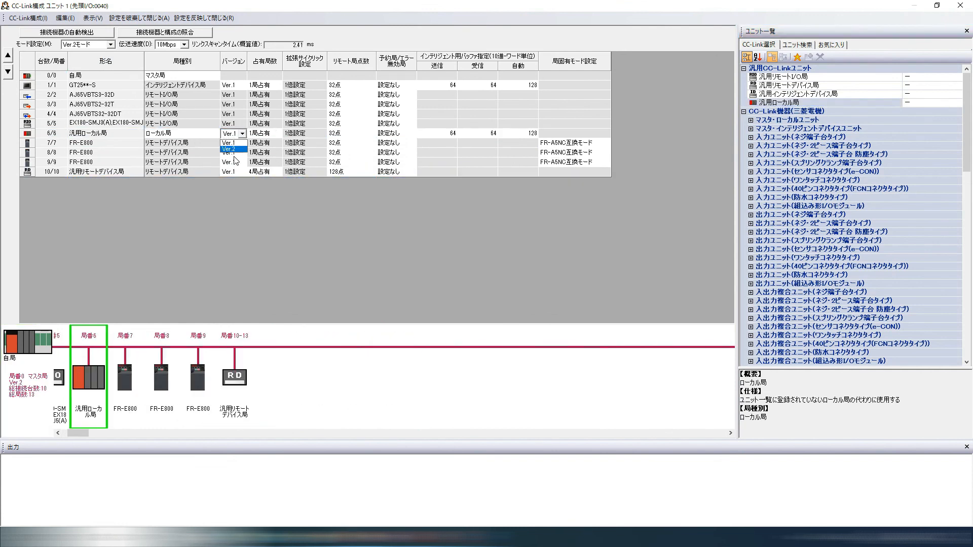
click(234, 150)
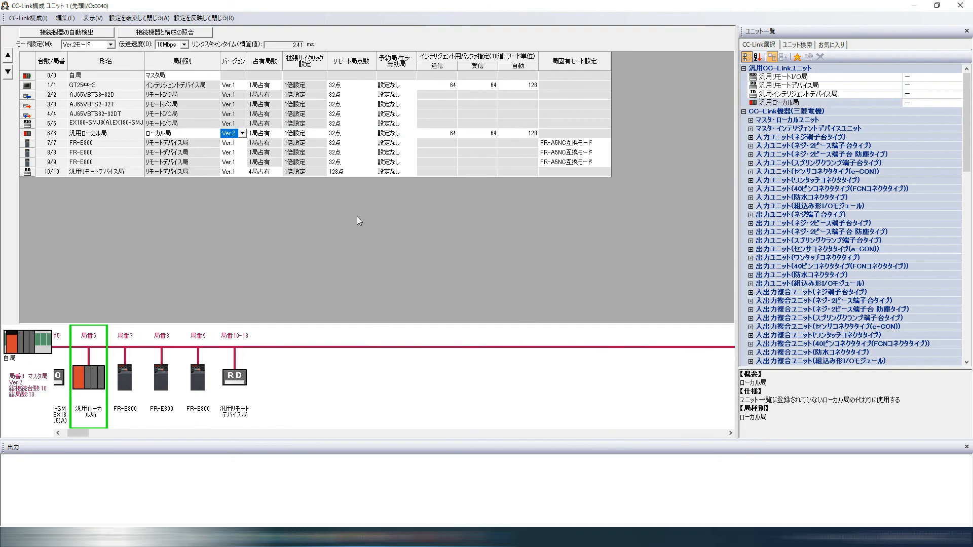
click(192, 18)
click(275, 283)
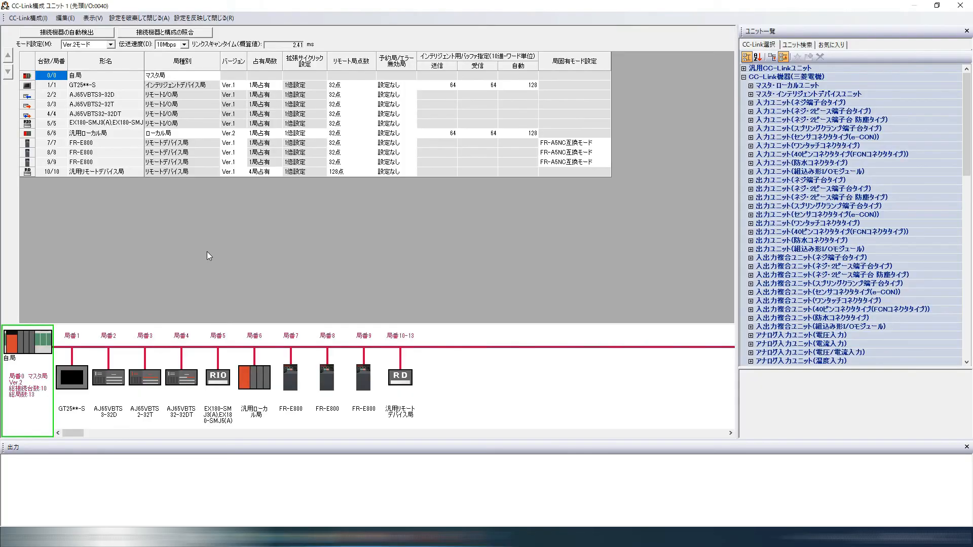
Try to apply the CC-Link configuration with the mode set to 追加モード.
click(111, 45)
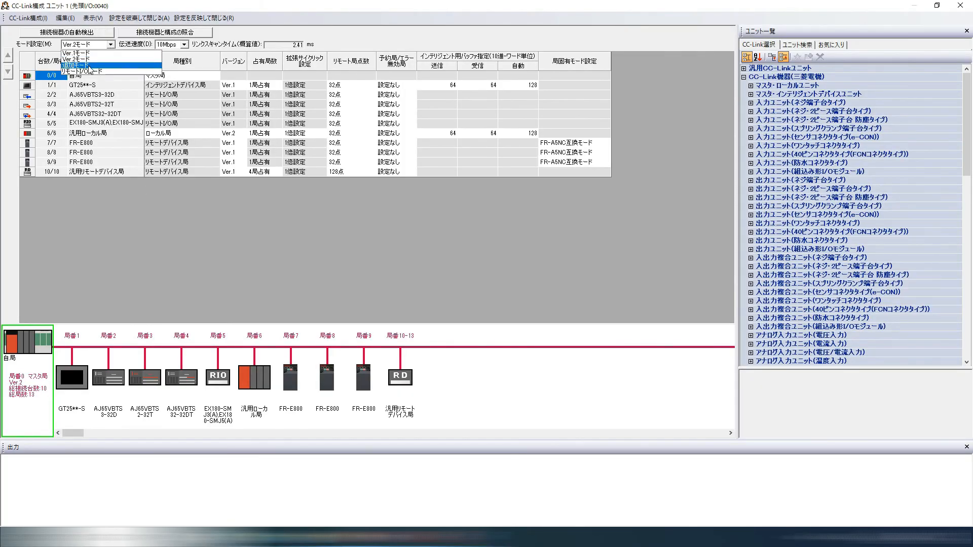
click(90, 66)
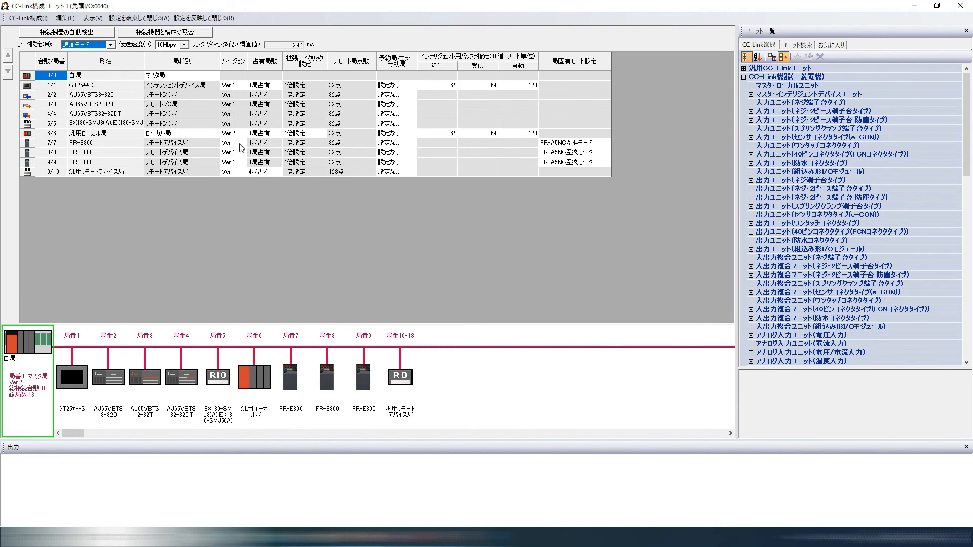
click(293, 225)
click(191, 19)
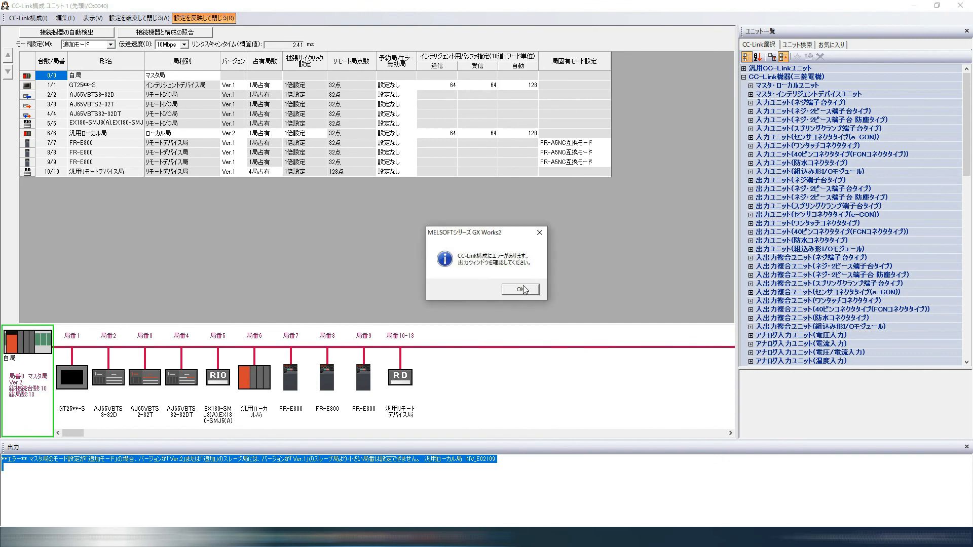
click(522, 289)
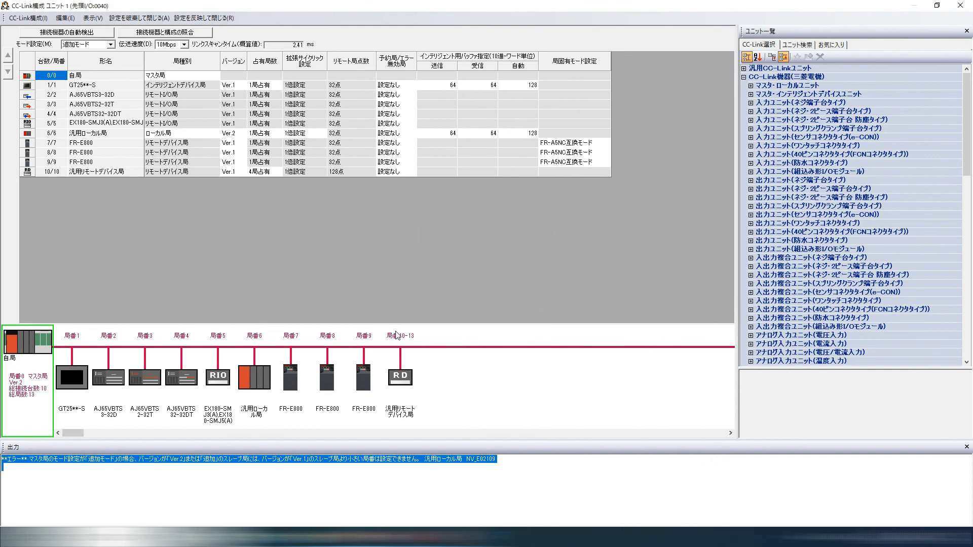
Move the 汎用ローカル局 behind the 汎用リモートデバイス局 as station 13 and apply the configuration in Ver.2モード.
drag(251, 377, 439, 370)
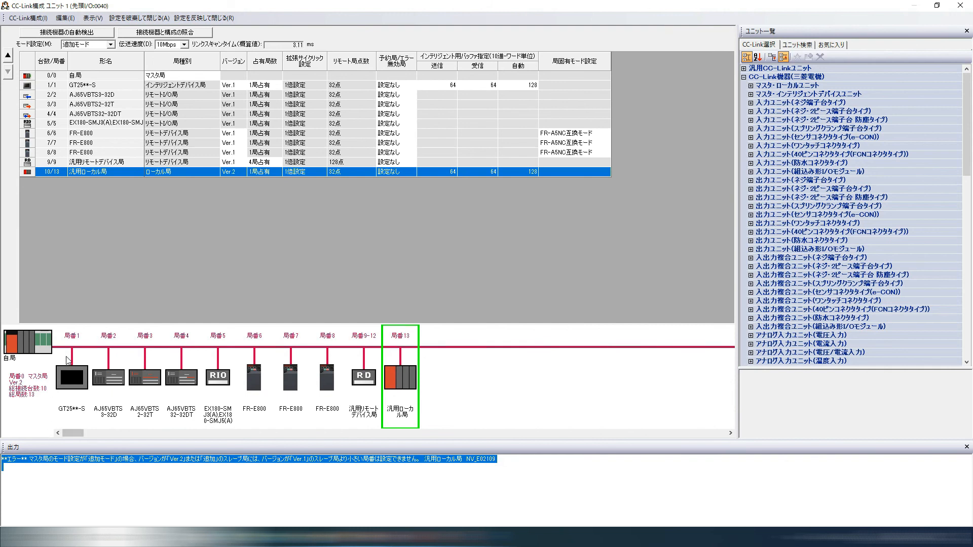
click(110, 45)
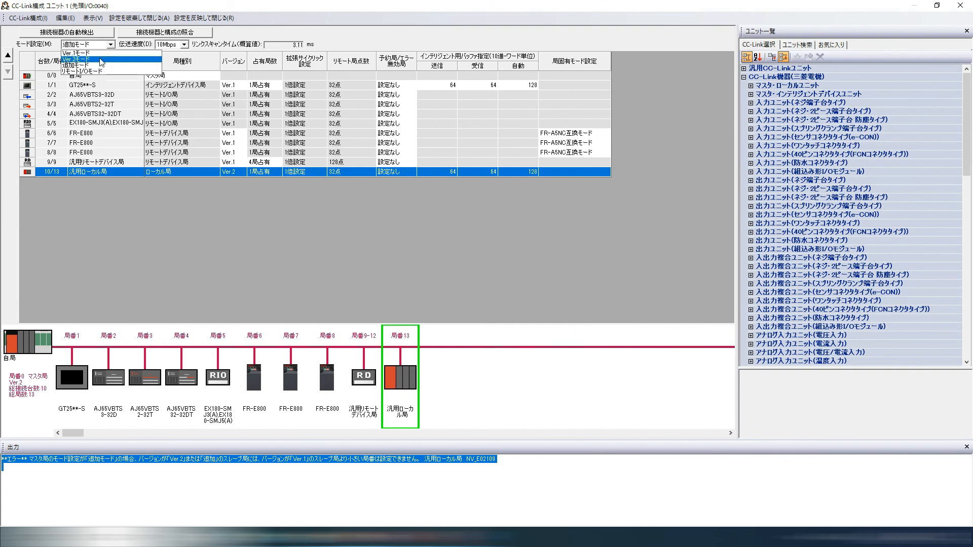
click(84, 60)
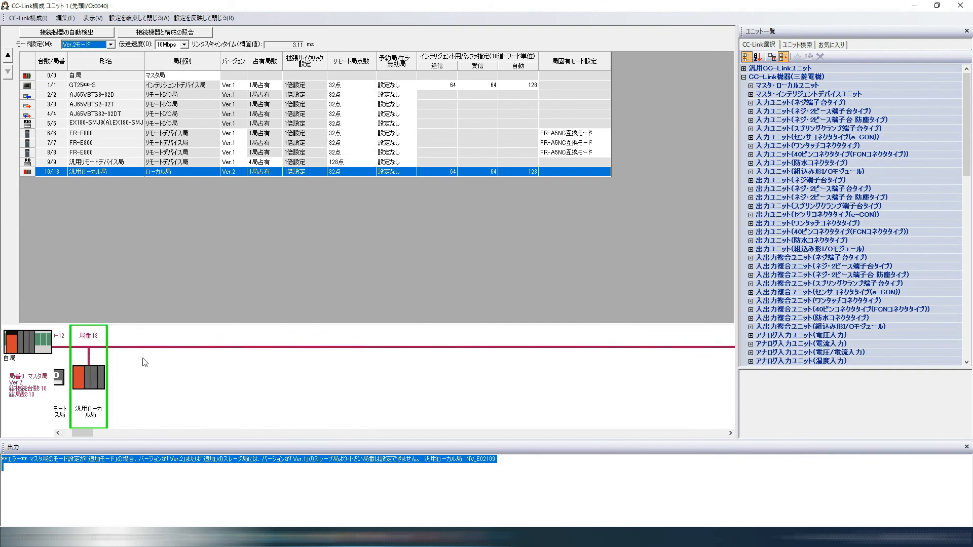
click(110, 45)
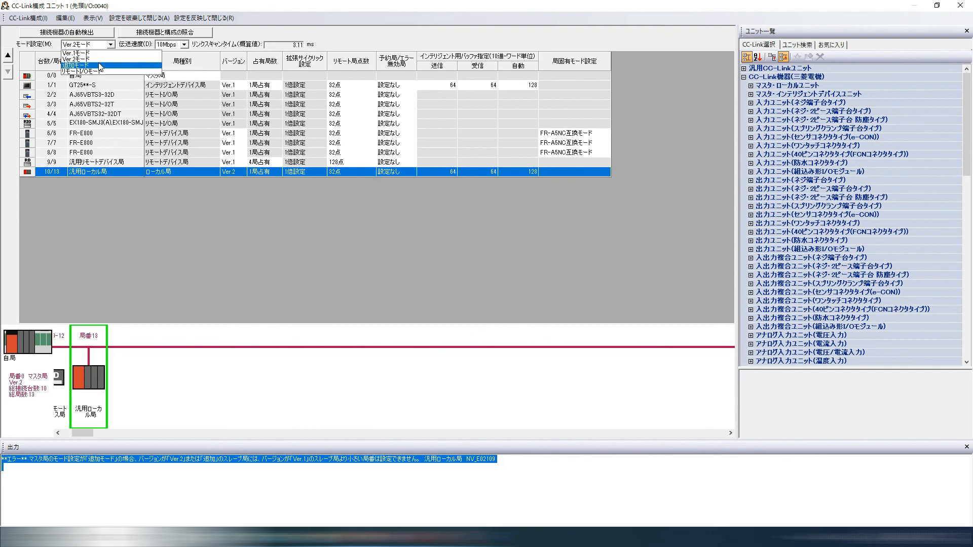
click(104, 60)
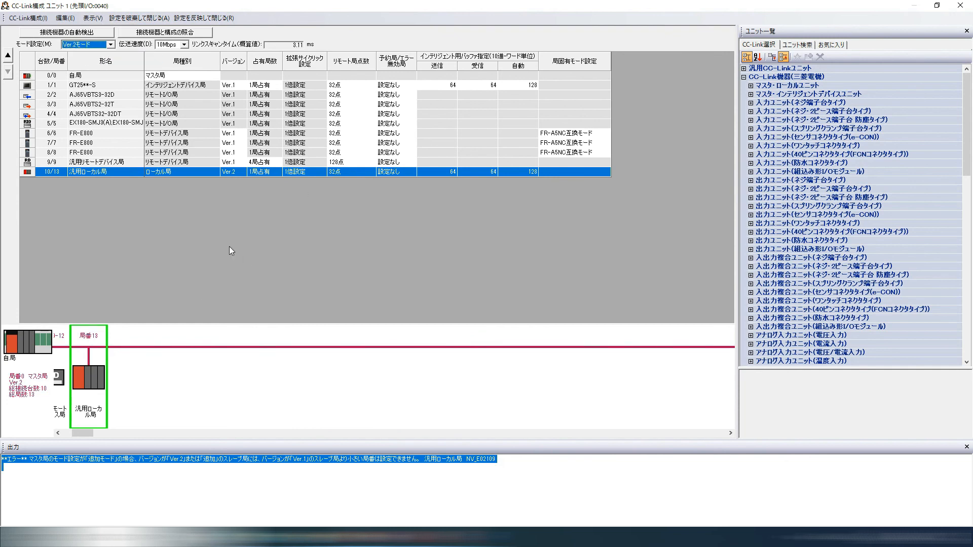
click(204, 19)
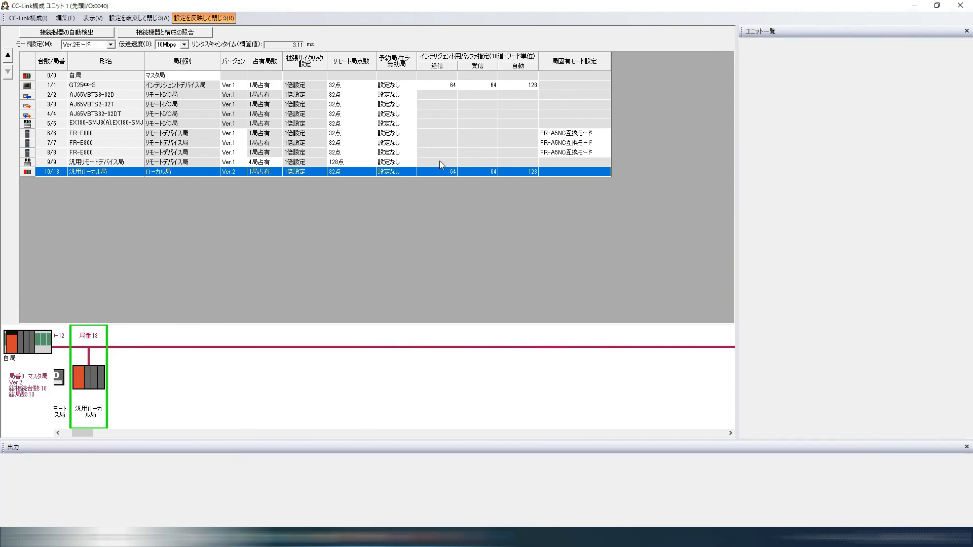